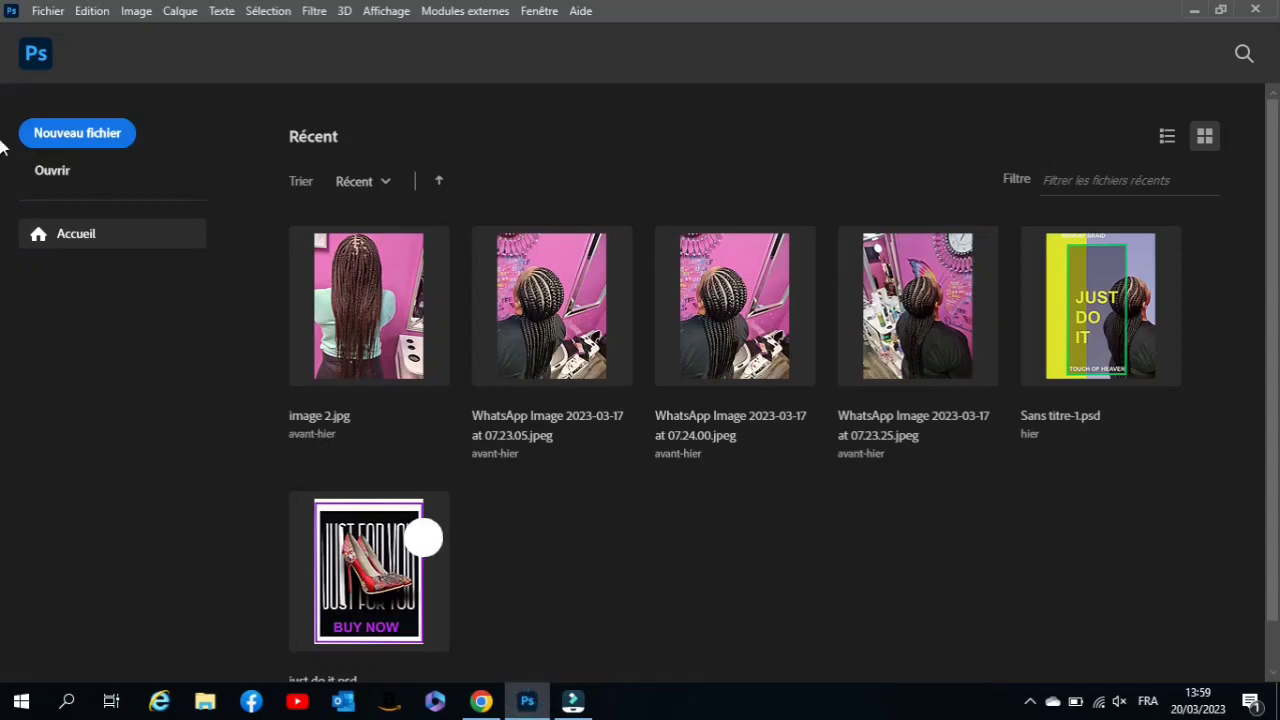
Create a new 10 x 15 cm portrait document from the Photo preset and add an empty layer
left_click(77, 133)
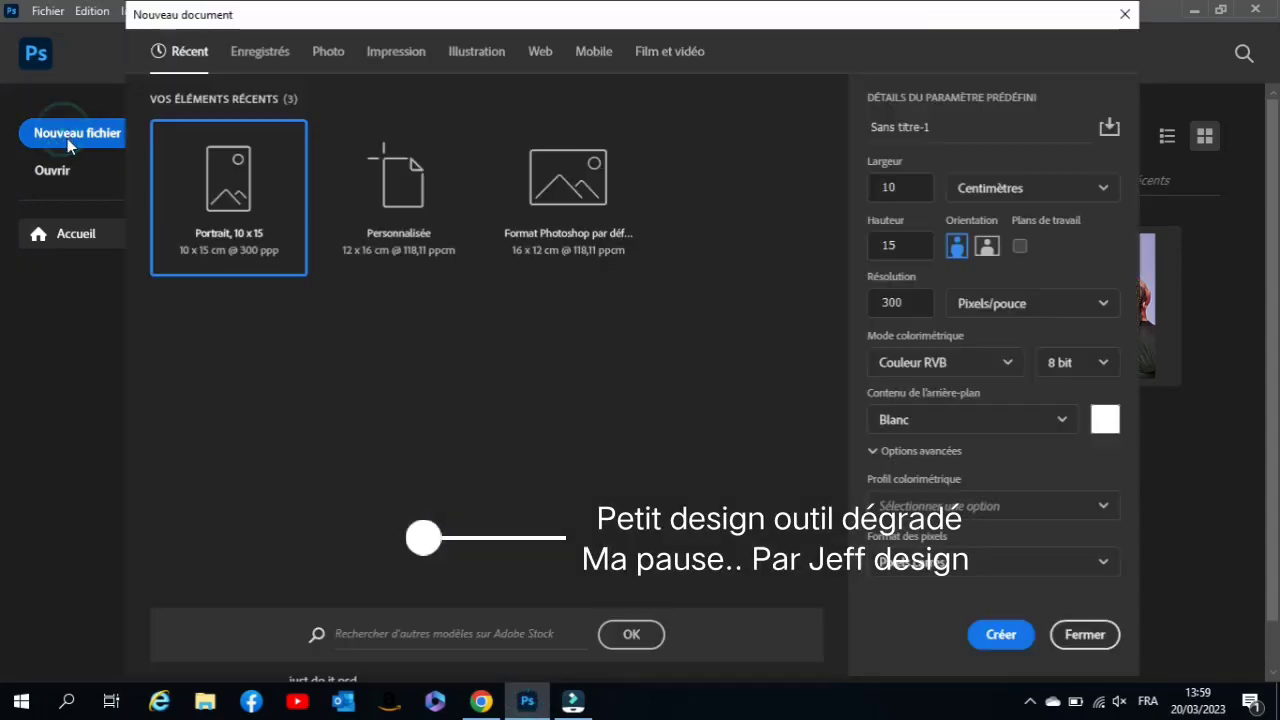
left_click(328, 51)
double_click(737, 314)
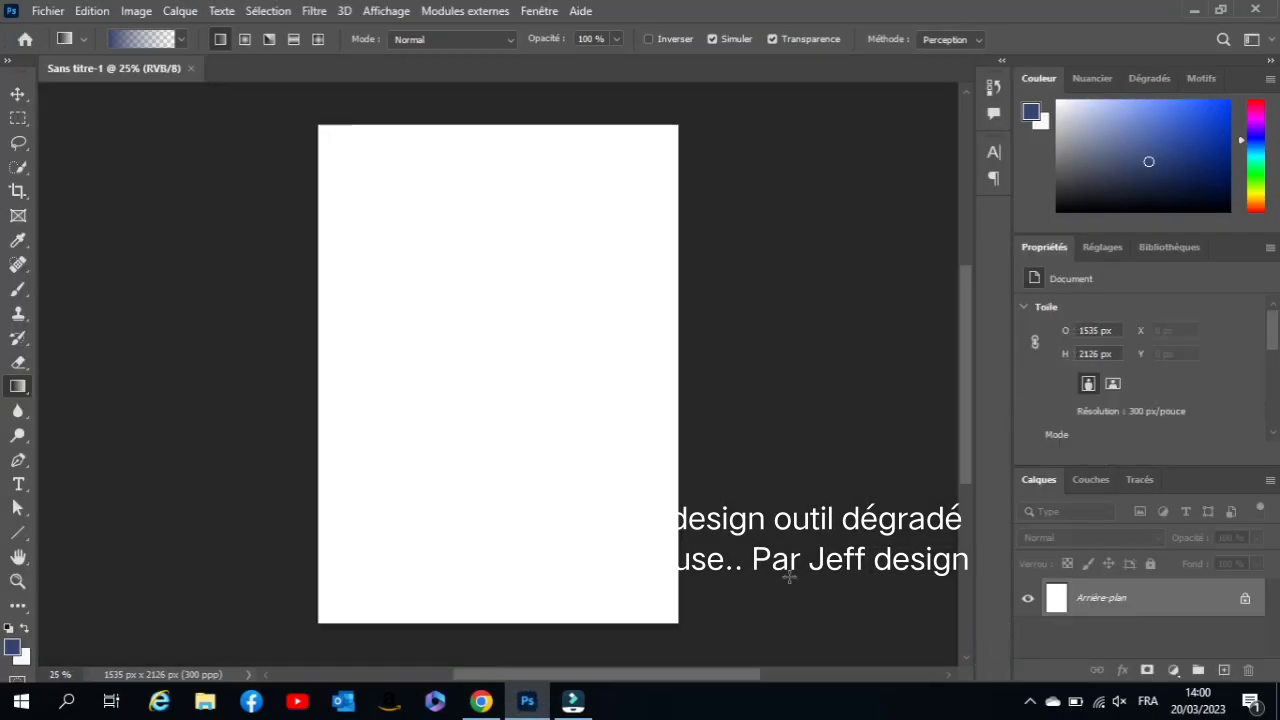
left_click(1224, 670)
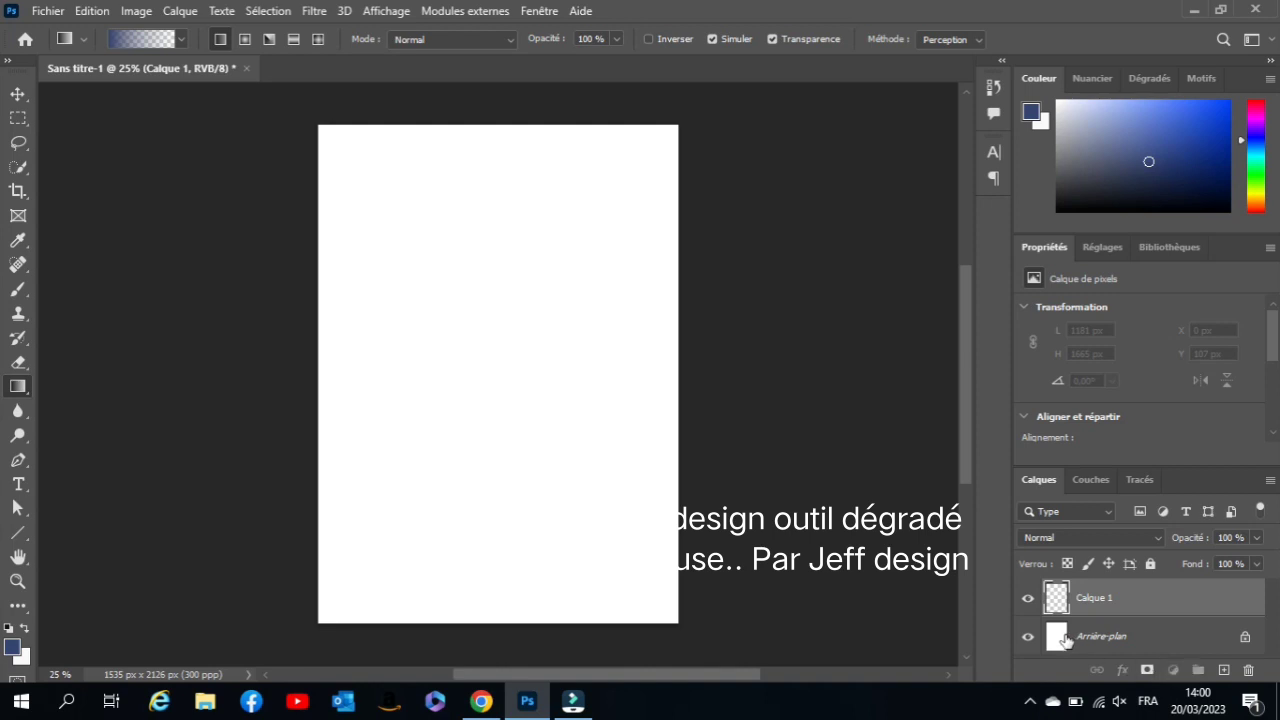
Place the kaysha-OJvh3njqTQQ-unsplash photo to fill the canvas, then select Calque 1
left_click(47, 10)
left_click(100, 364)
left_click(848, 93)
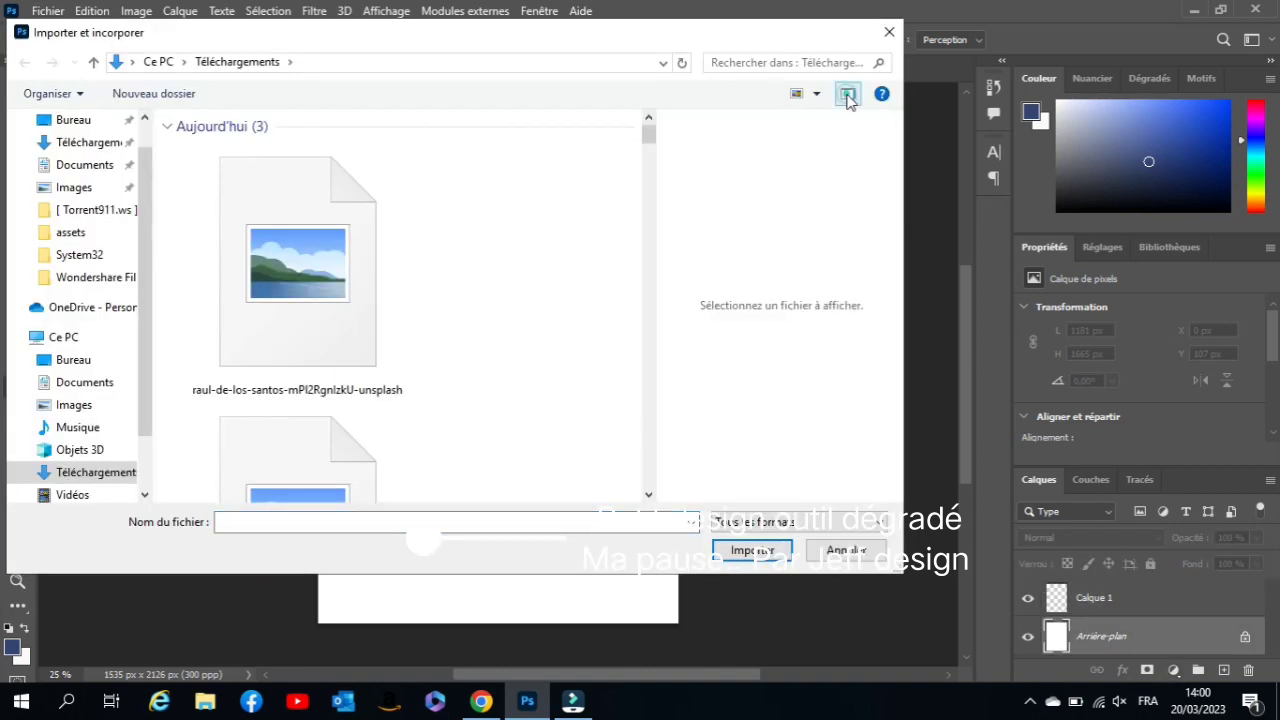
left_click(797, 93)
double_click(260, 194)
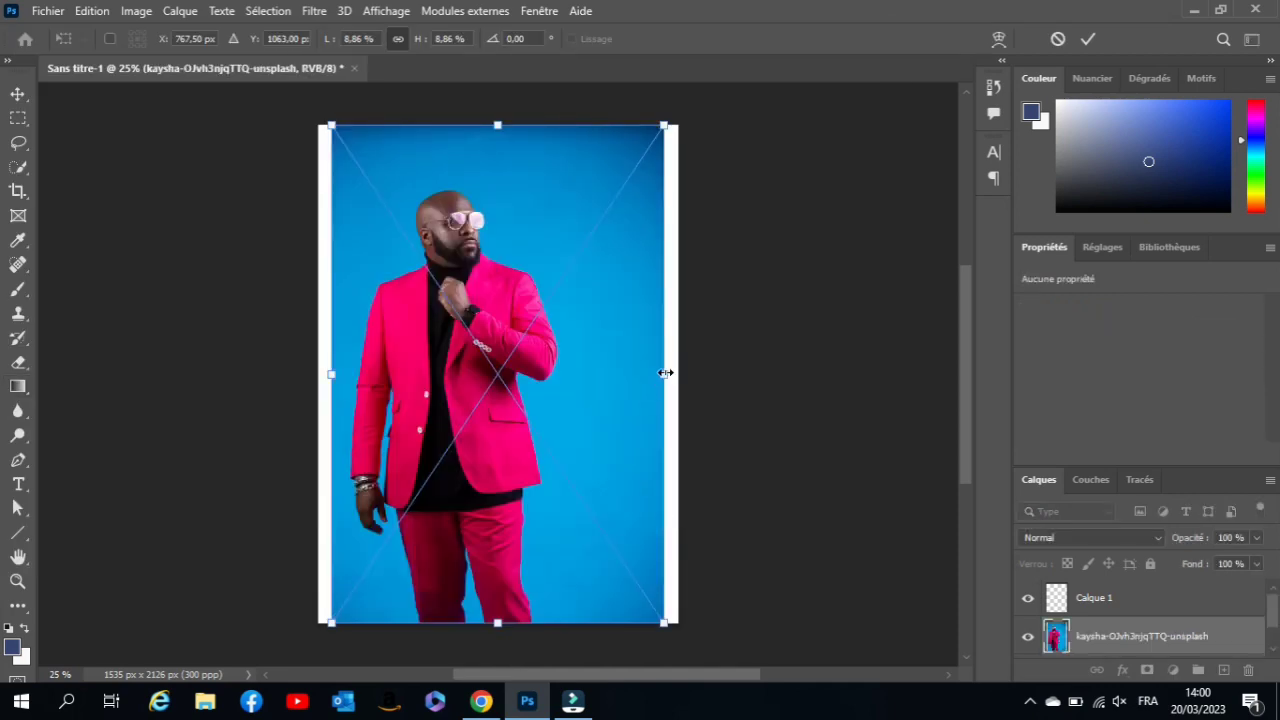
key("Return")
left_click(1121, 605)
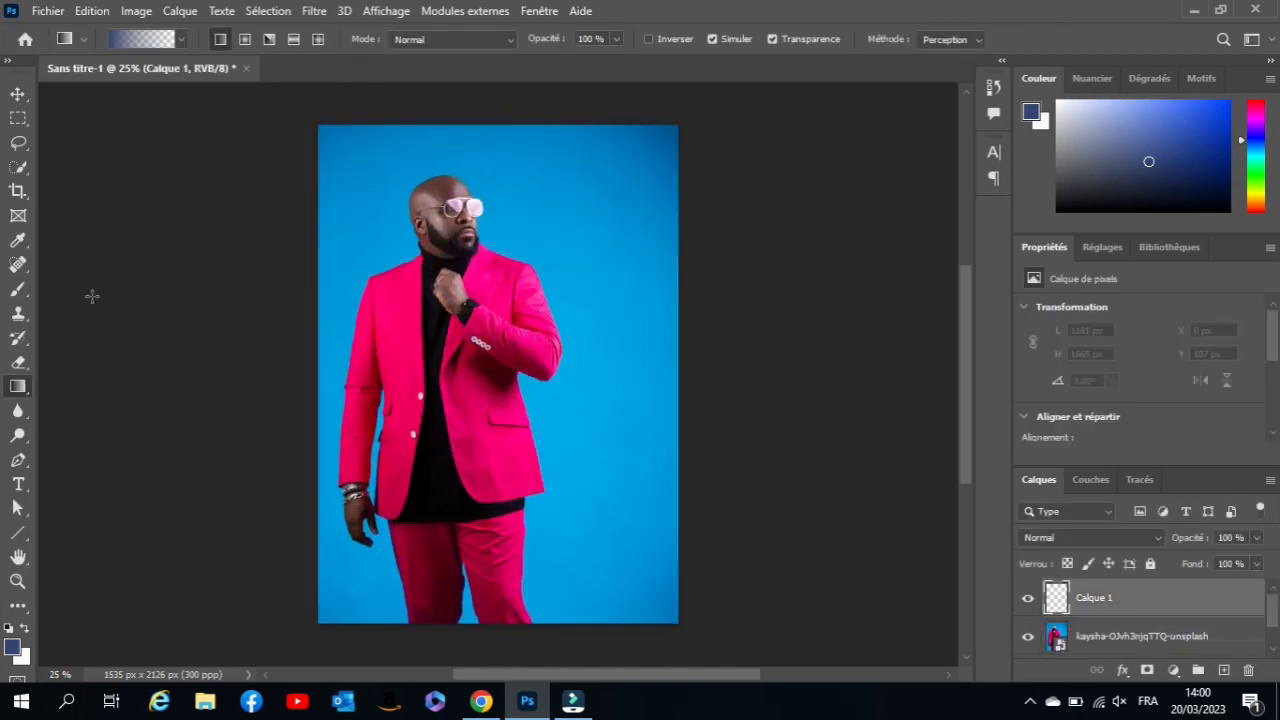
Choose the Basiques foreground-to-transparent gradient preset
left_click(185, 39)
left_click(147, 40)
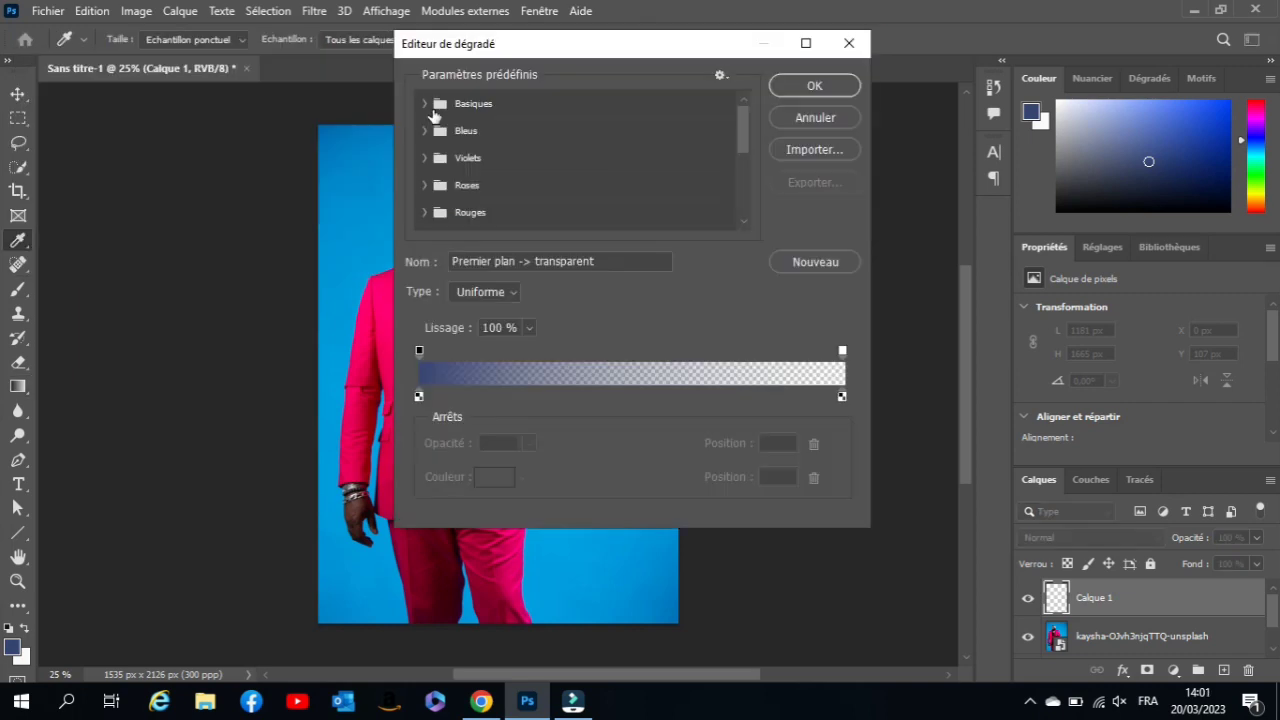
left_click(420, 105)
left_click(809, 86)
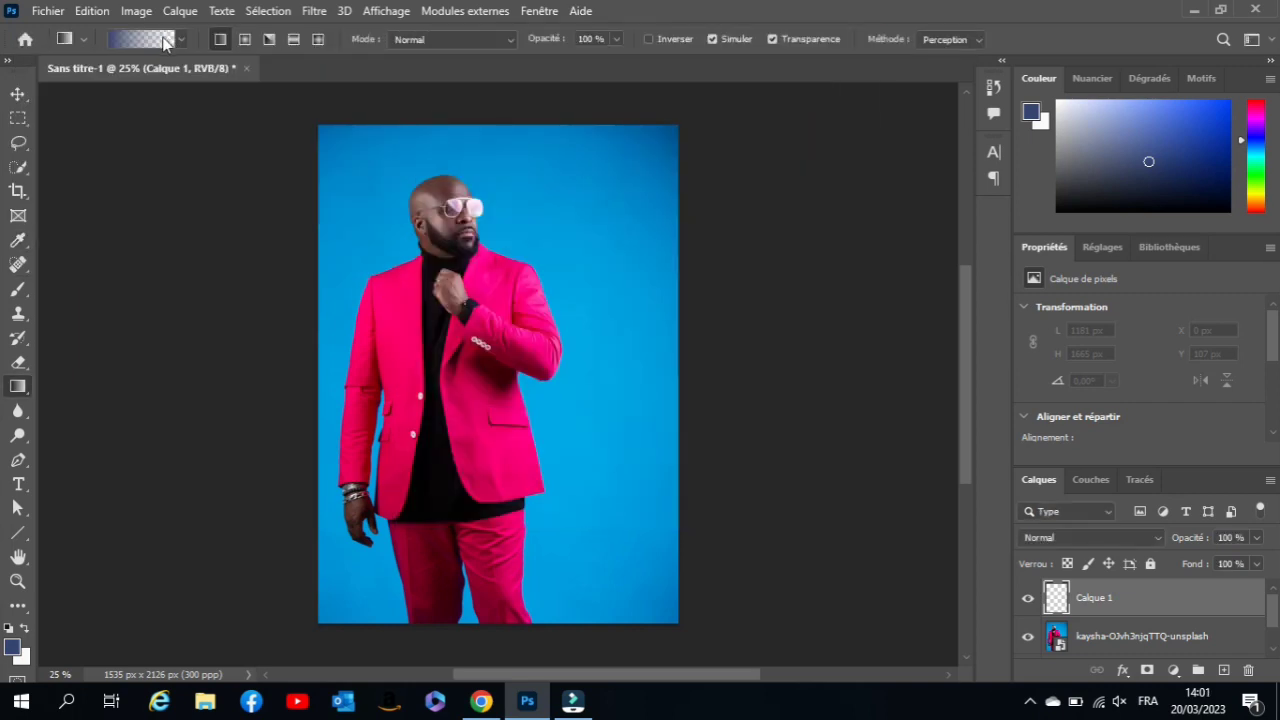
left_click(165, 40)
Set the gradient's left stop to light yellow #cec940 and confirm the gradient
left_click(419, 396)
left_click(521, 477)
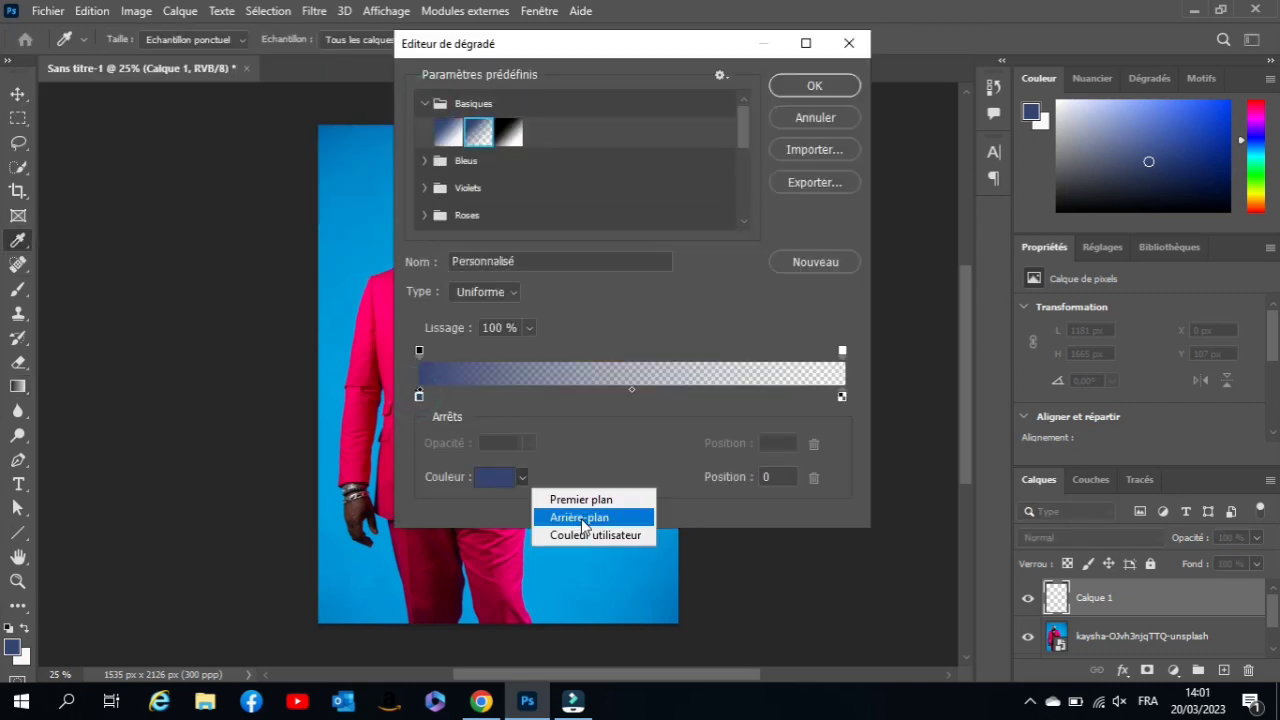
left_click_drag(870, 310, 874, 212)
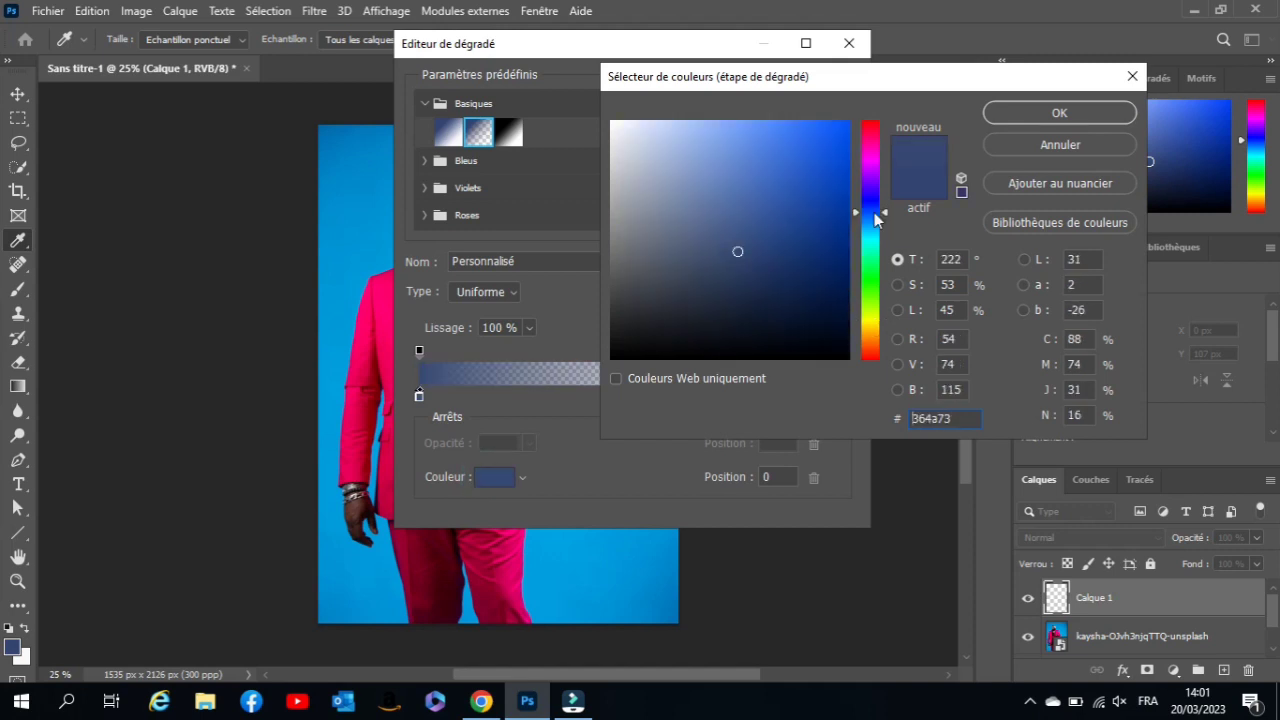
left_click_drag(763, 137, 775, 167)
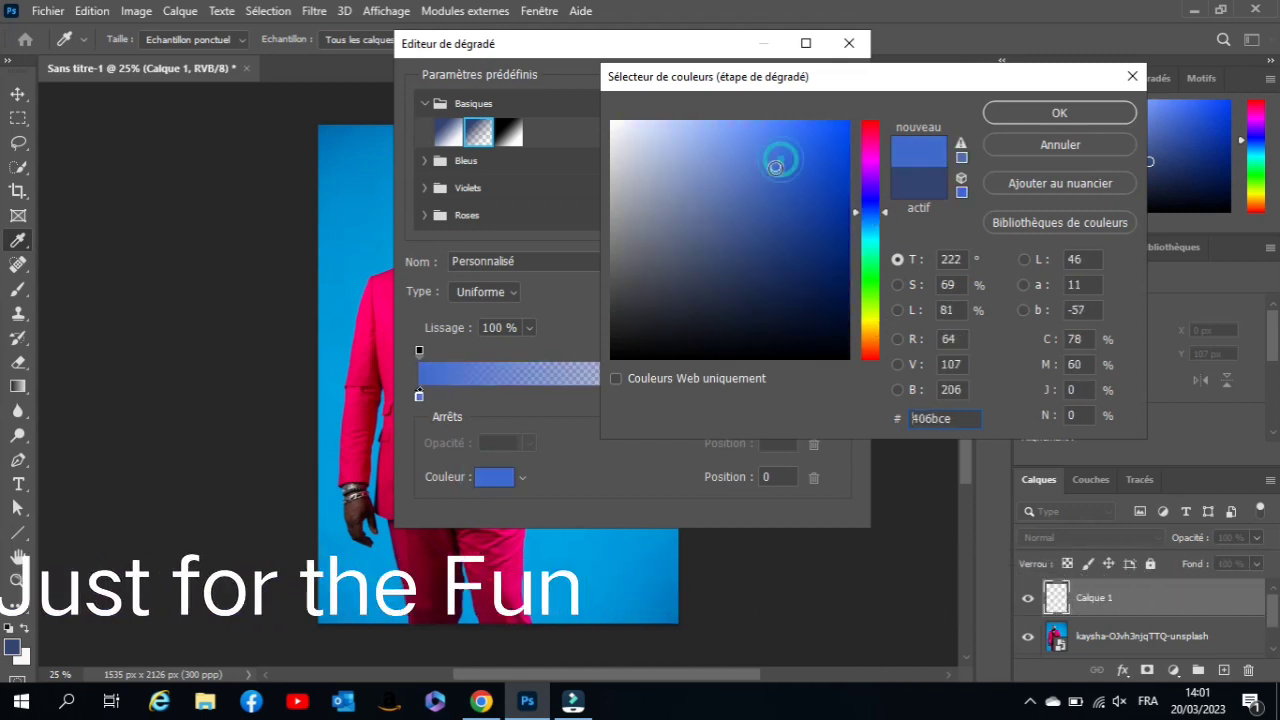
left_click_drag(870, 275, 870, 325)
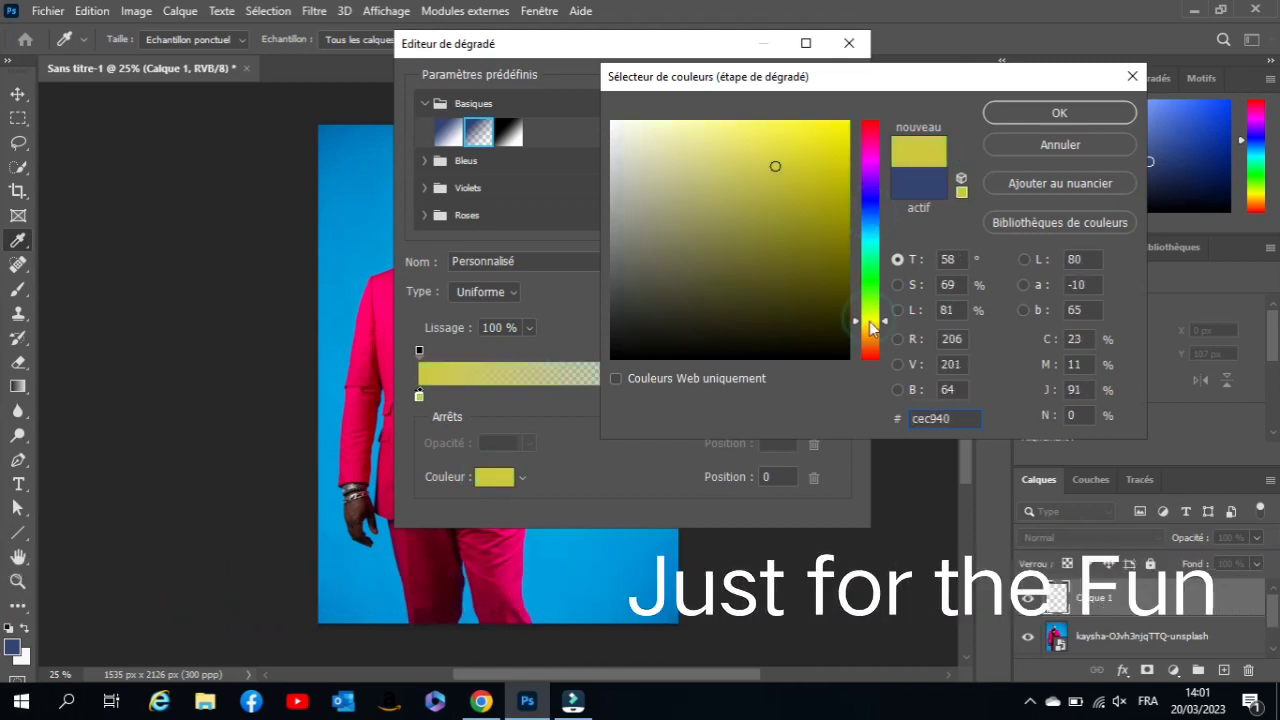
left_click(748, 131)
left_click(1059, 113)
left_click(816, 84)
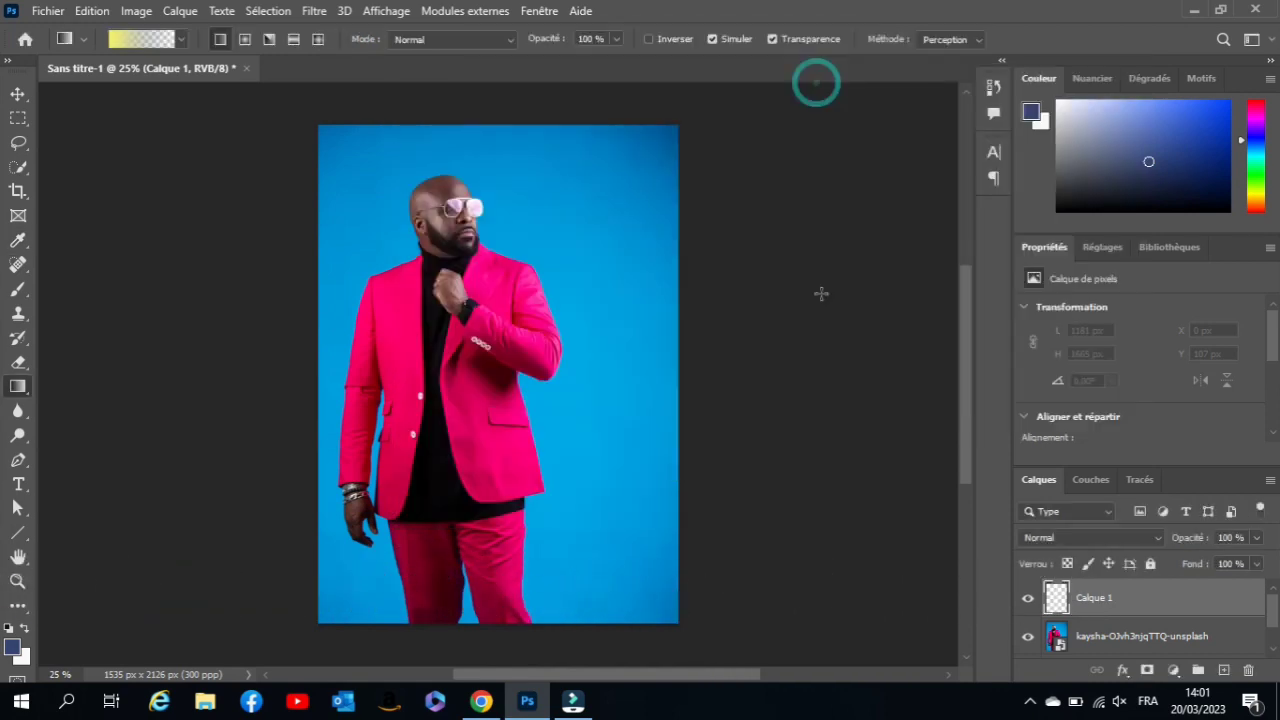
Draw a bottom-up yellow gradient on Calque 1 and lower its fill to 93%
left_click_drag(503, 622, 509, 125)
double_click(1205, 606)
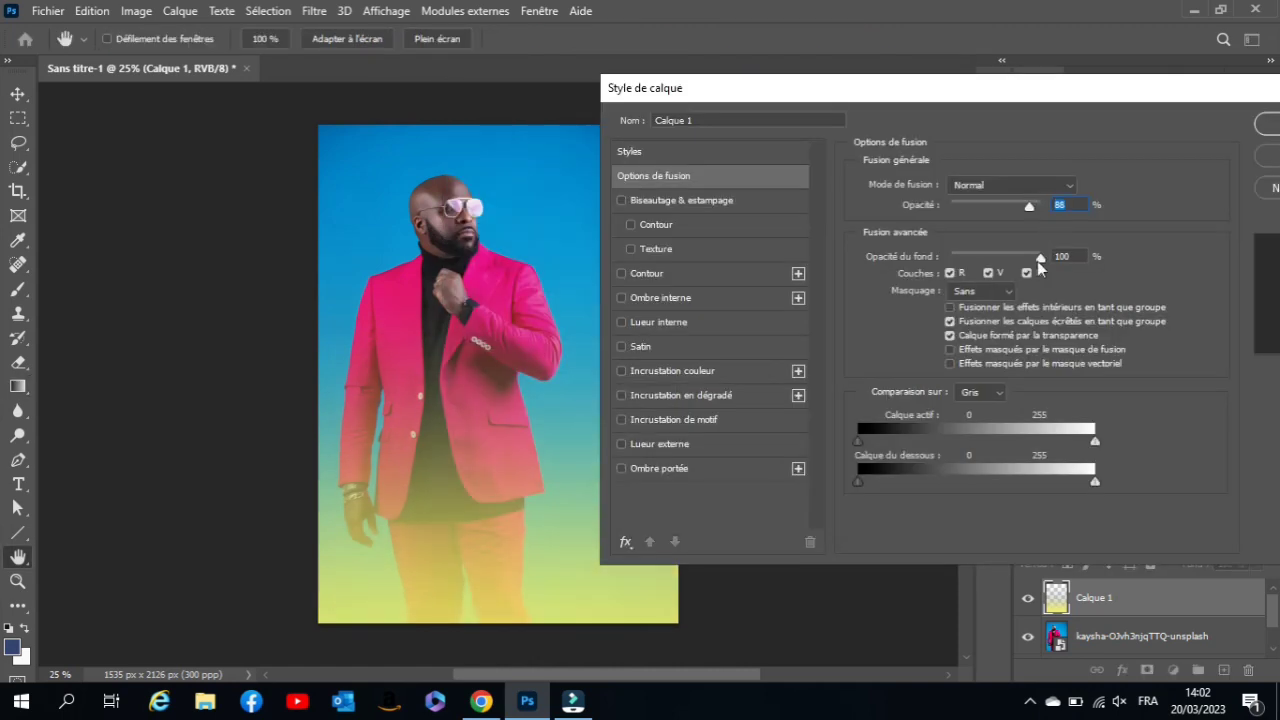
mouse_move(1040, 257)
left_mouse_down()
mouse_move(1016, 258)
mouse_move(1036, 259)
left_mouse_up()
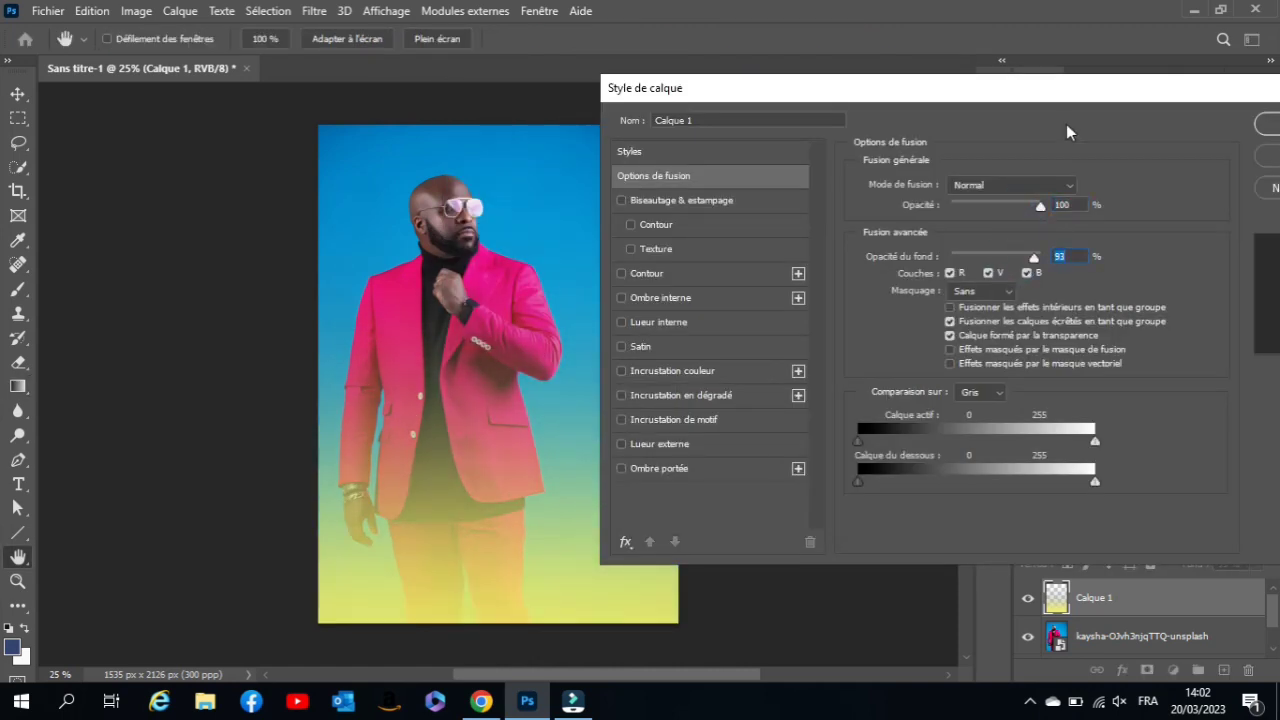
left_click(1194, 122)
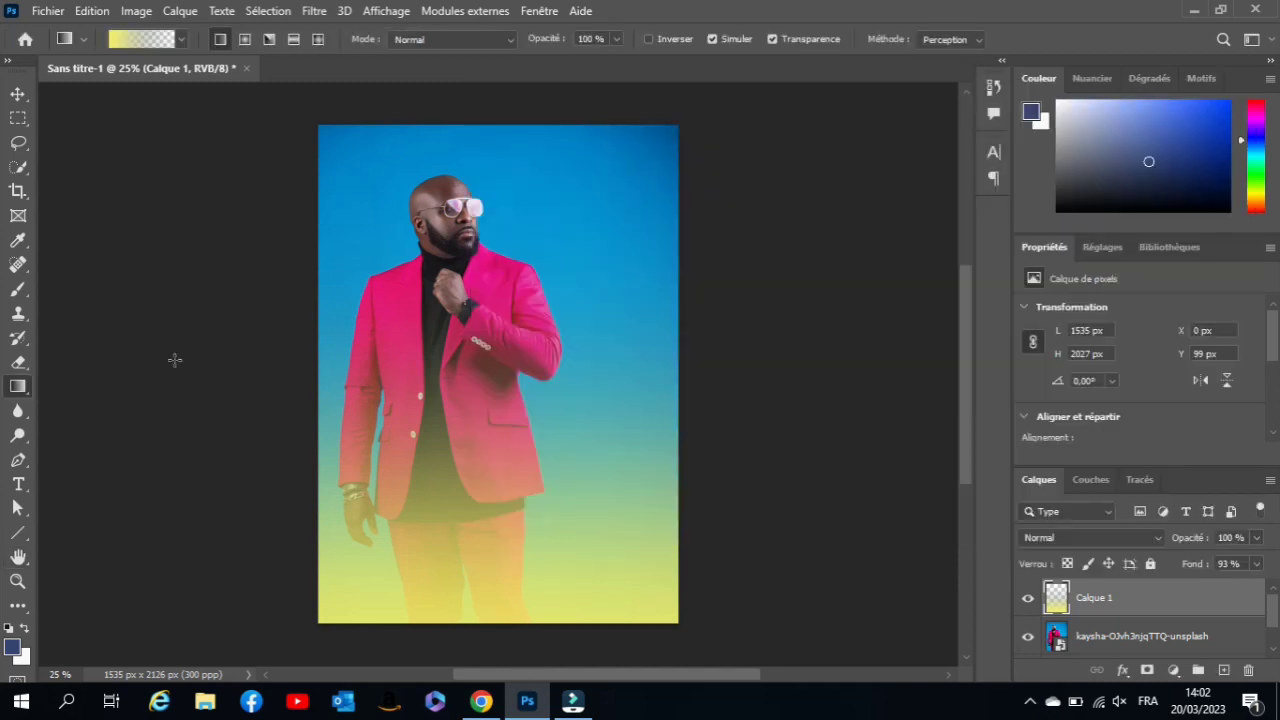
left_click_drag(410, 403, 515, 300)
Undo the diagonal gradient and start a white (#ffffff) text layer over the lower jacket
key("ctrl+z")
left_click(18, 484)
left_click(345, 447)
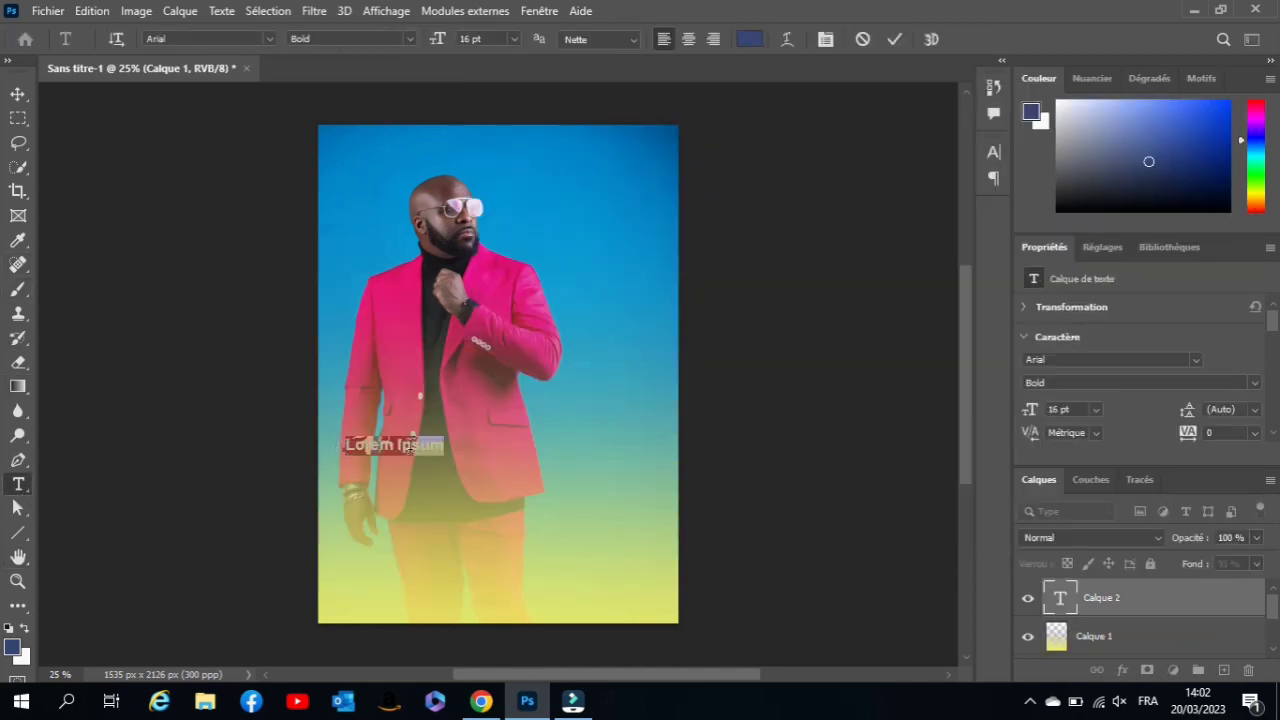
left_click(749, 38)
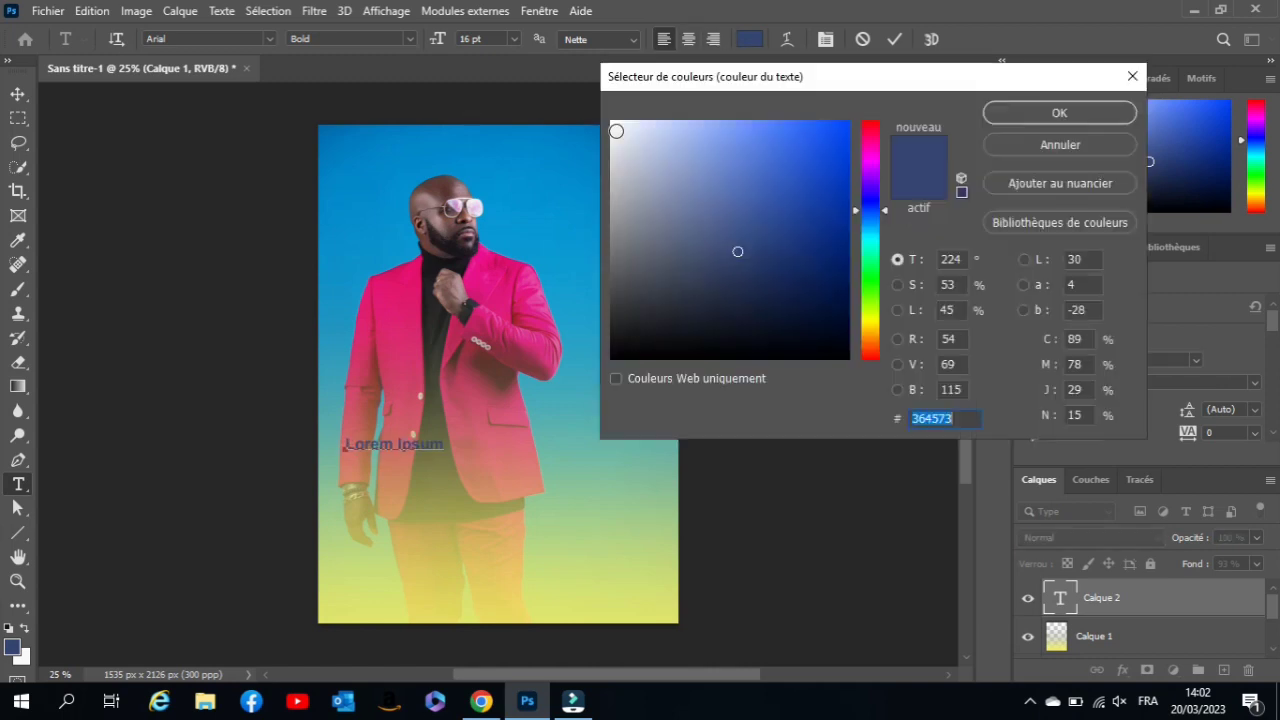
type("ffffff")
left_click(1000, 111)
left_click(408, 444)
Type 'TODAY IS YOUR OPPORTUNITY TO BUILD THE TOMORROW YOU WANT' followed by the author credit
key("ctrl+a")
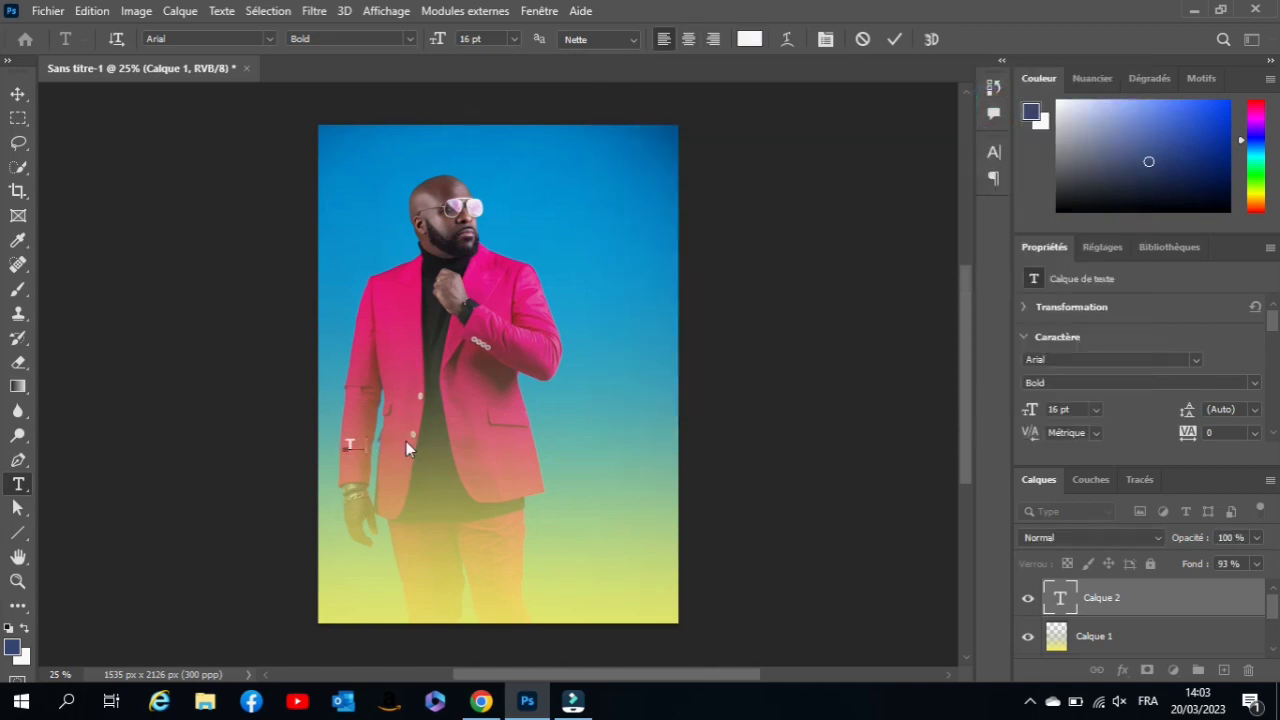
type("TODAY IS THE OPPO")
type("RTUNITY")
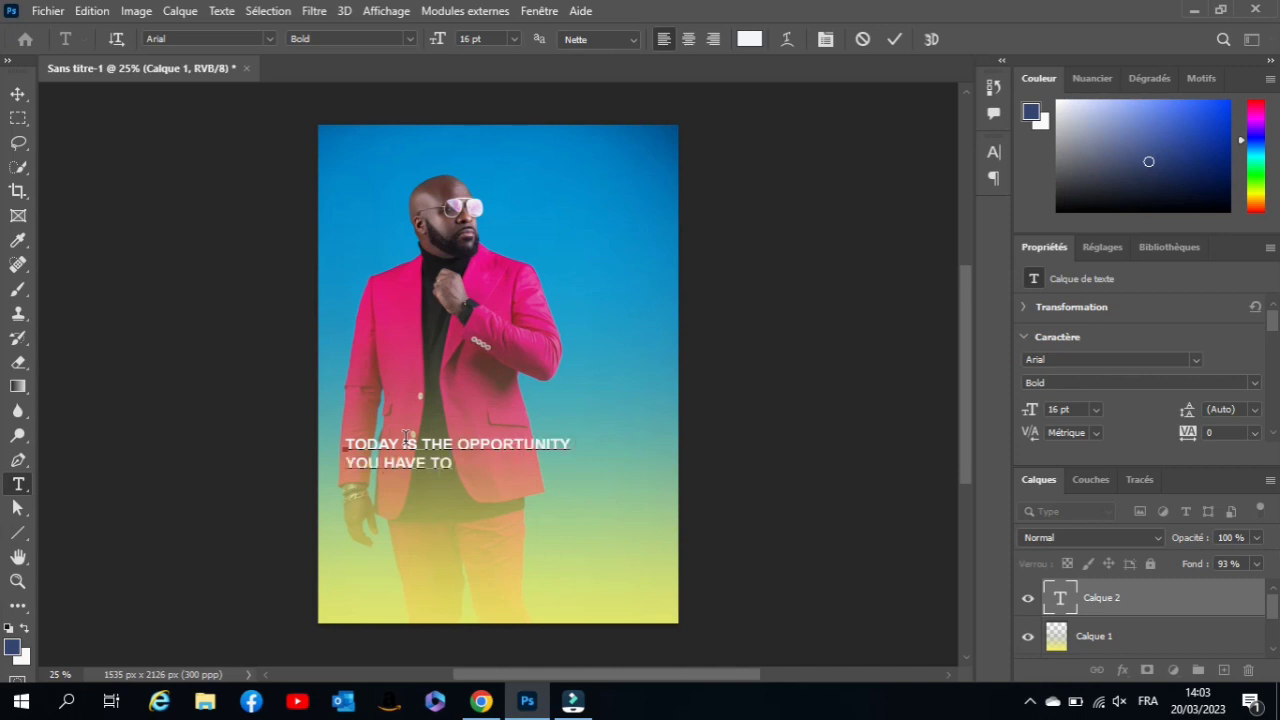
double_click(437, 444)
type("YOUR")
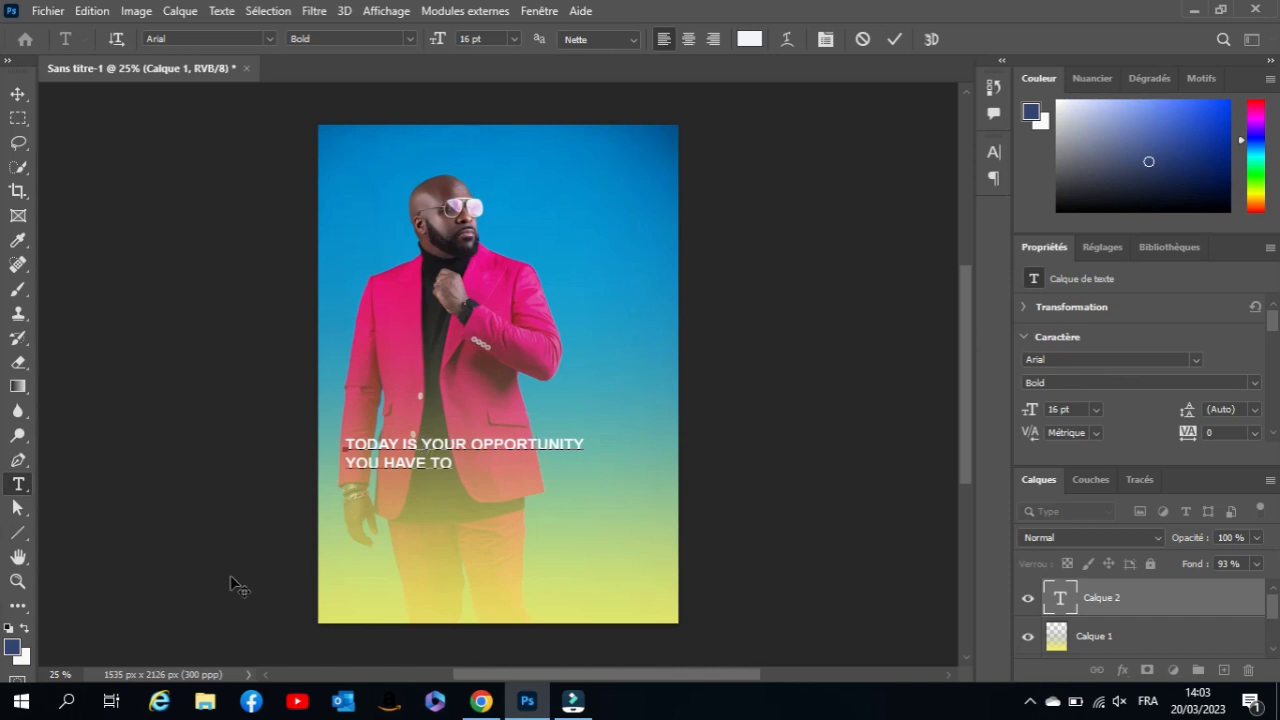
left_click_drag(452, 463, 340, 476)
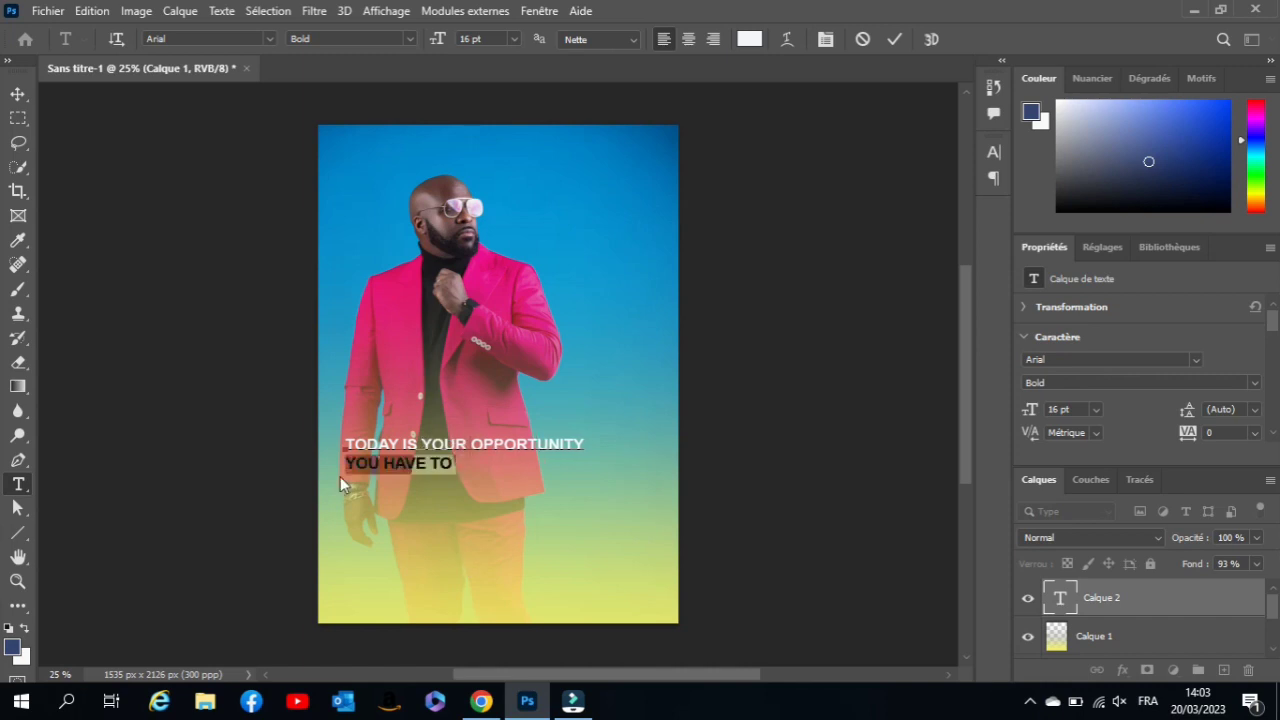
type("TO BUILD THE TOMO")
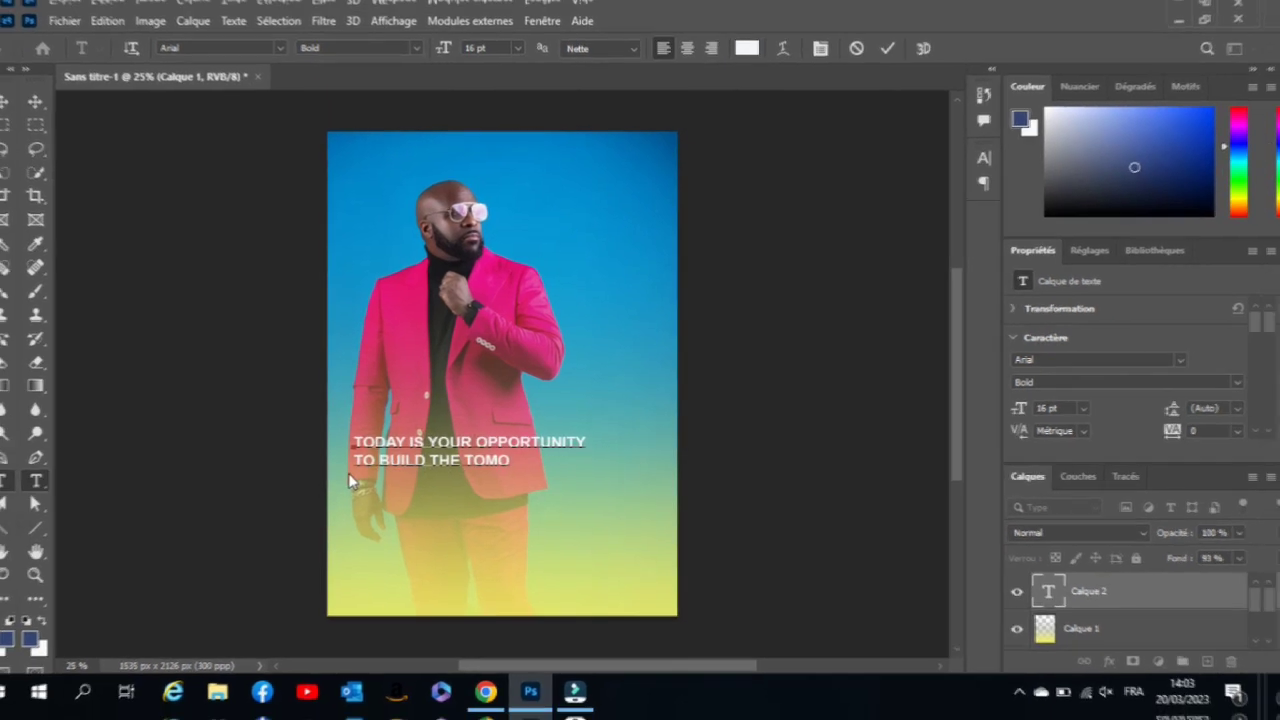
type("RROW")
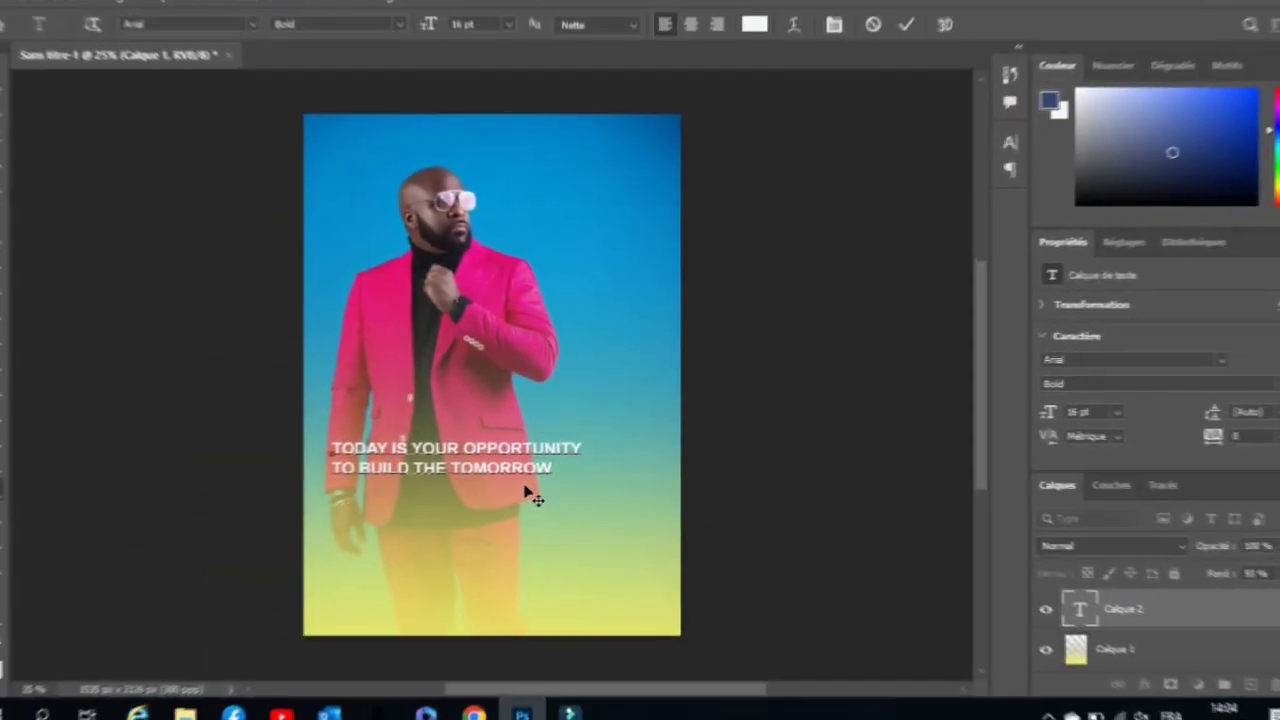
key("Return")
type("YOU WANT")
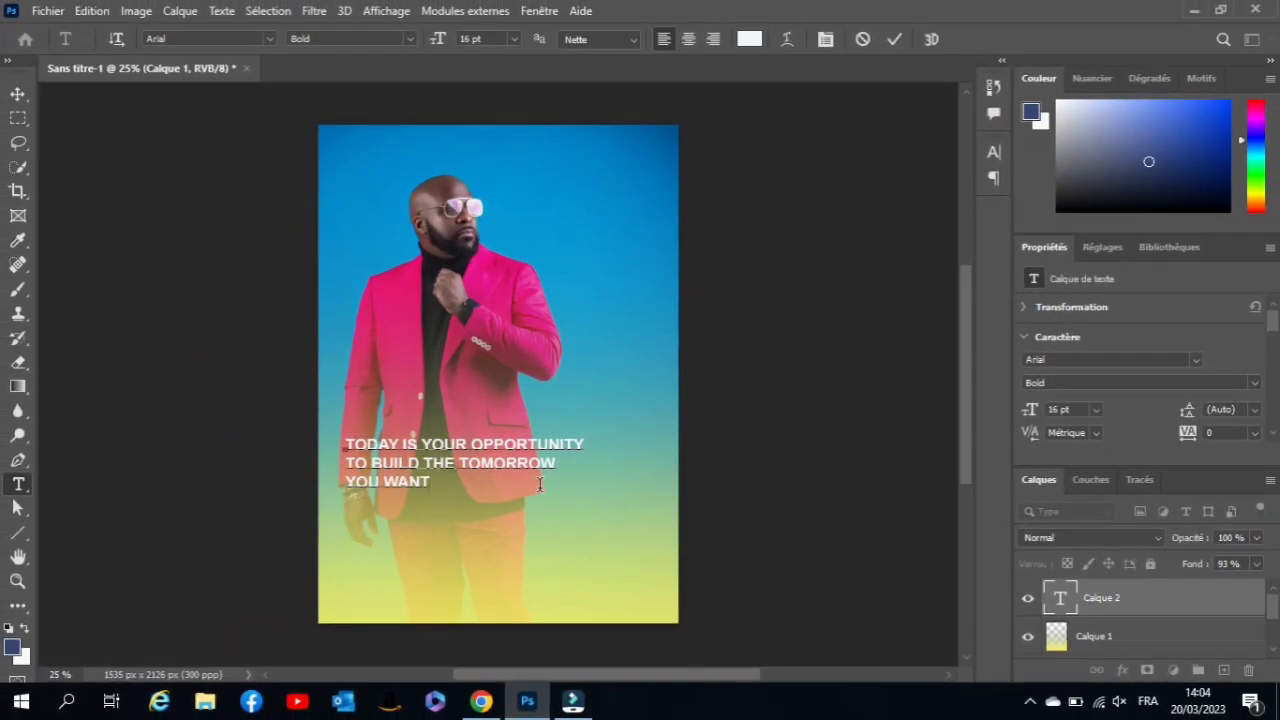
type(" -IEPTHE NKWANMEN")
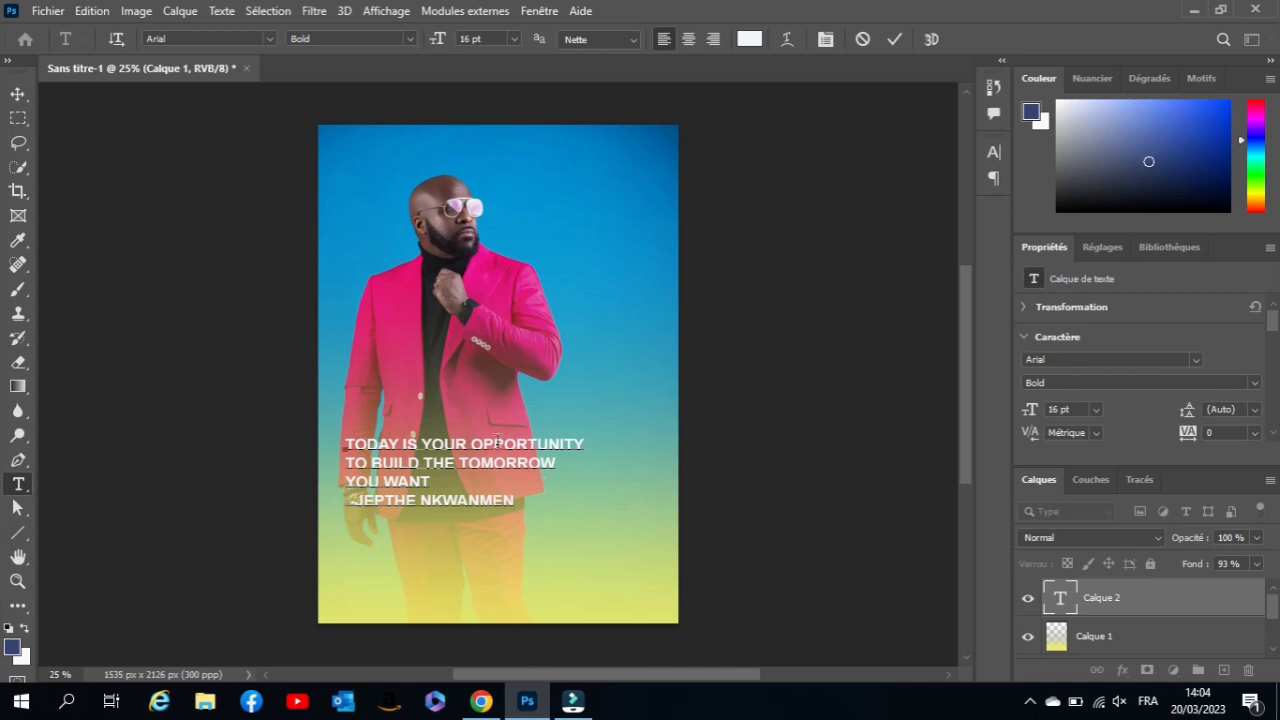
left_click_drag(341, 443, 418, 445)
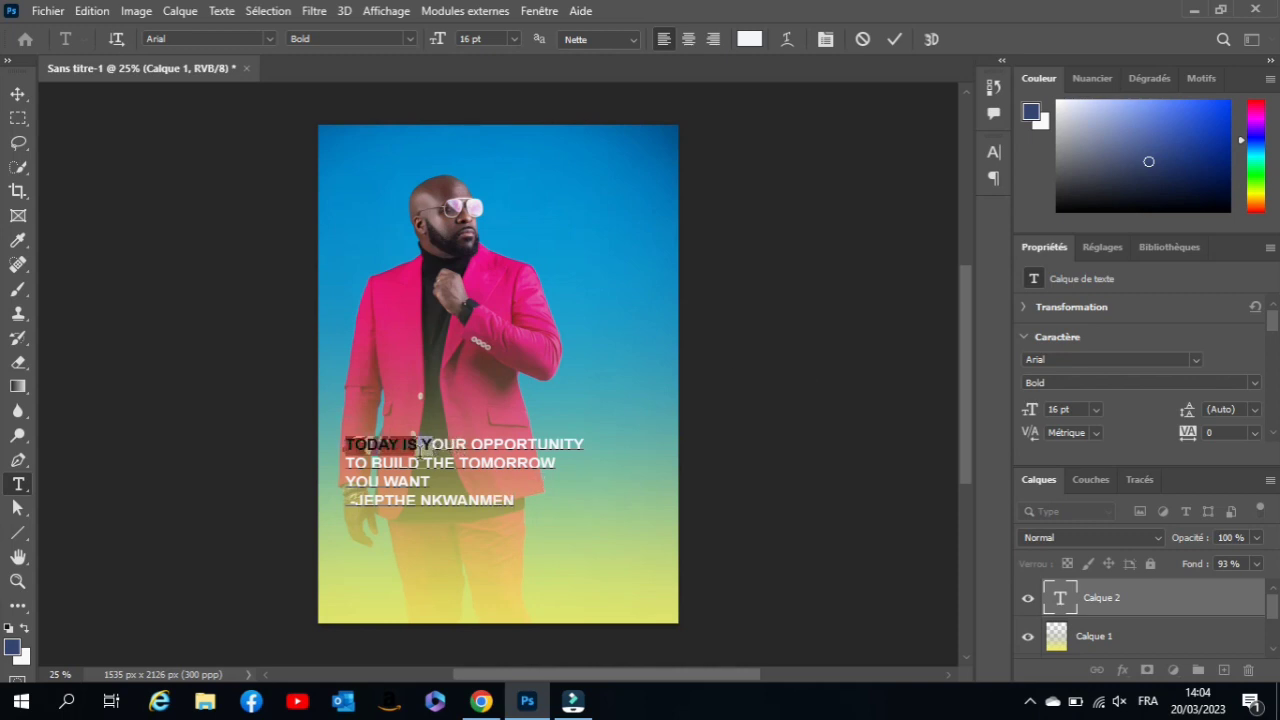
Set TODAY IS and TO BUILD THE TOMORROW in regular-weight Corbel
left_click(210, 38)
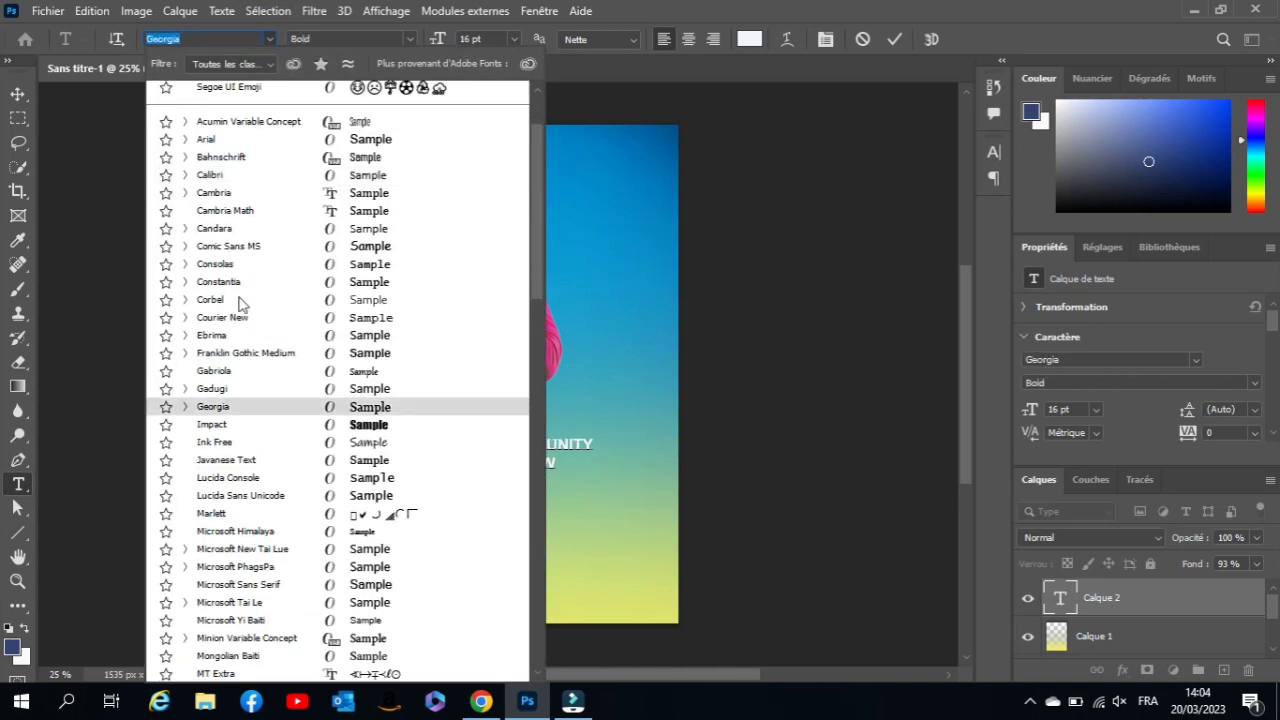
key("Escape")
left_click_drag(350, 444, 410, 444)
left_click(350, 38)
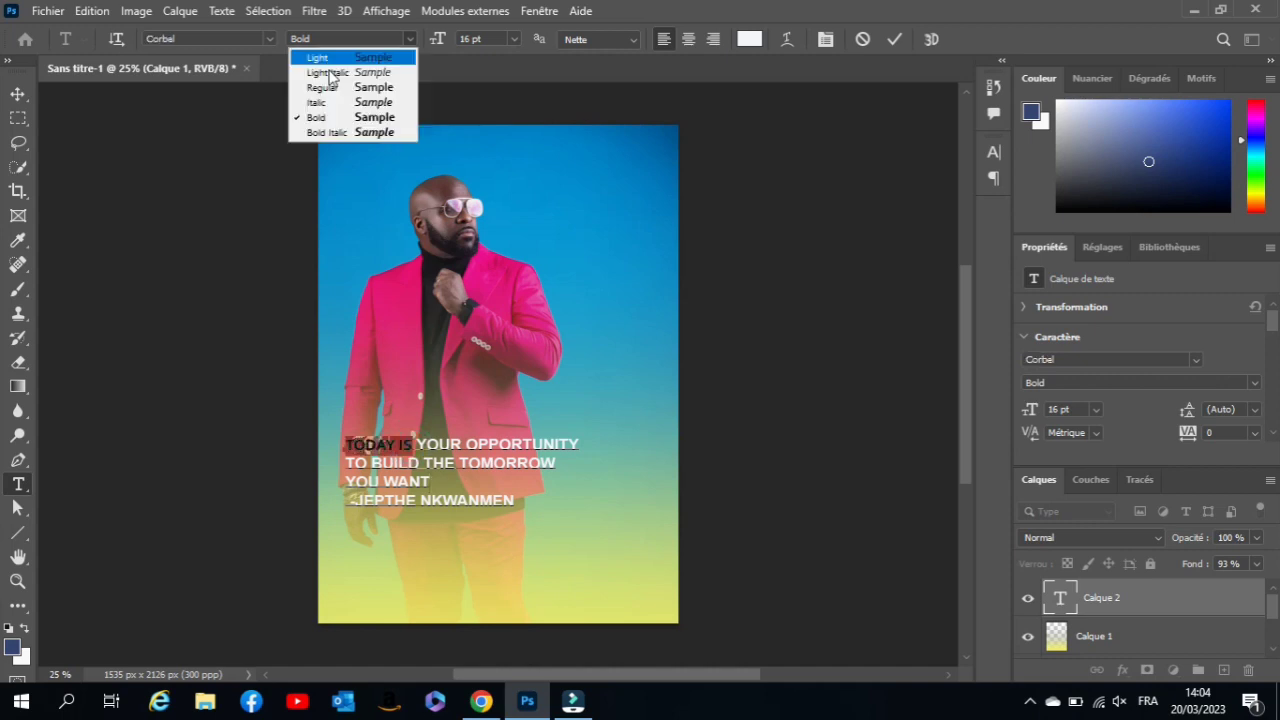
left_click(315, 83)
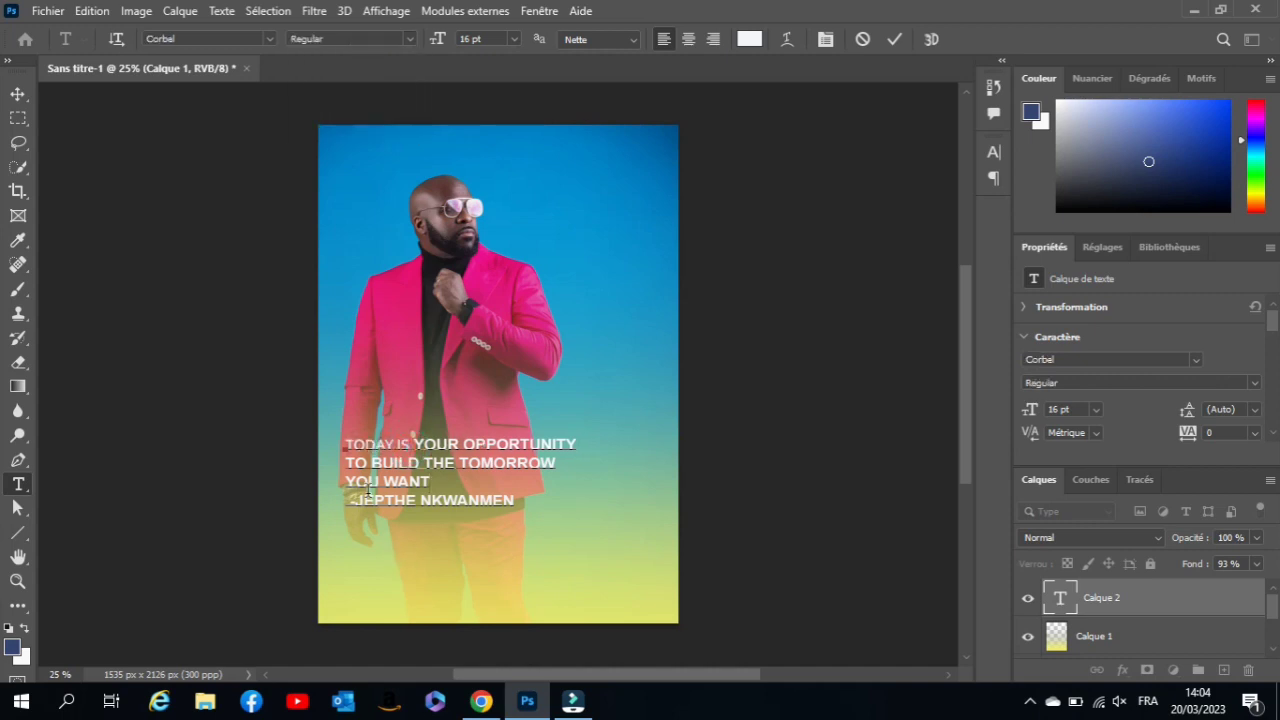
left_click_drag(345, 463, 555, 463)
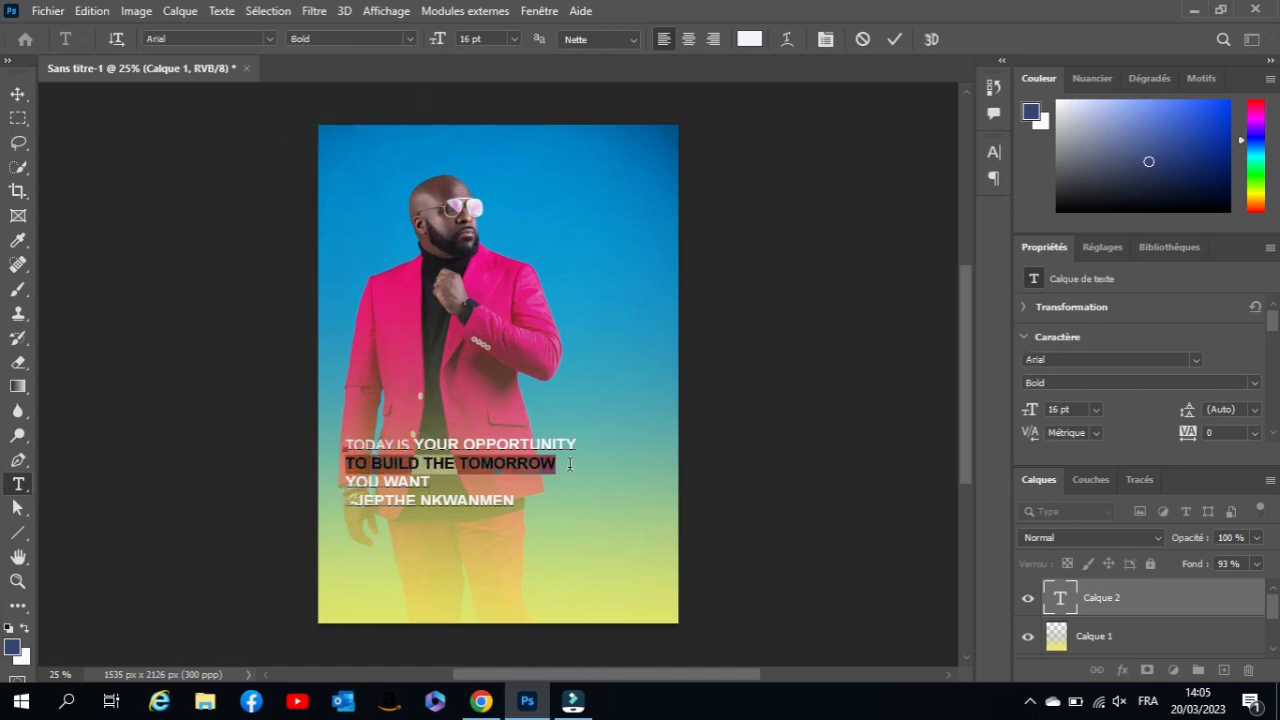
left_click(350, 38)
left_click(312, 57)
left_click(268, 38)
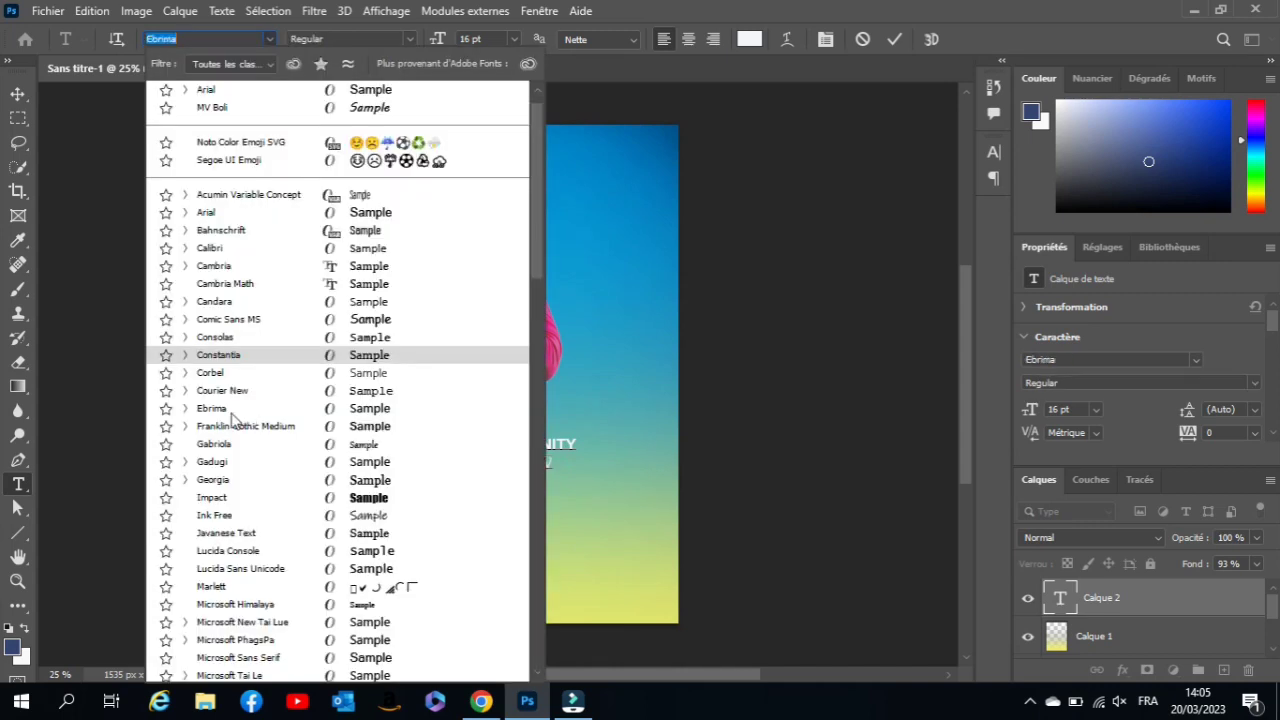
left_click(282, 424)
Add a blank line above the author credit and make the credit 9 pt italic
left_click(434, 482)
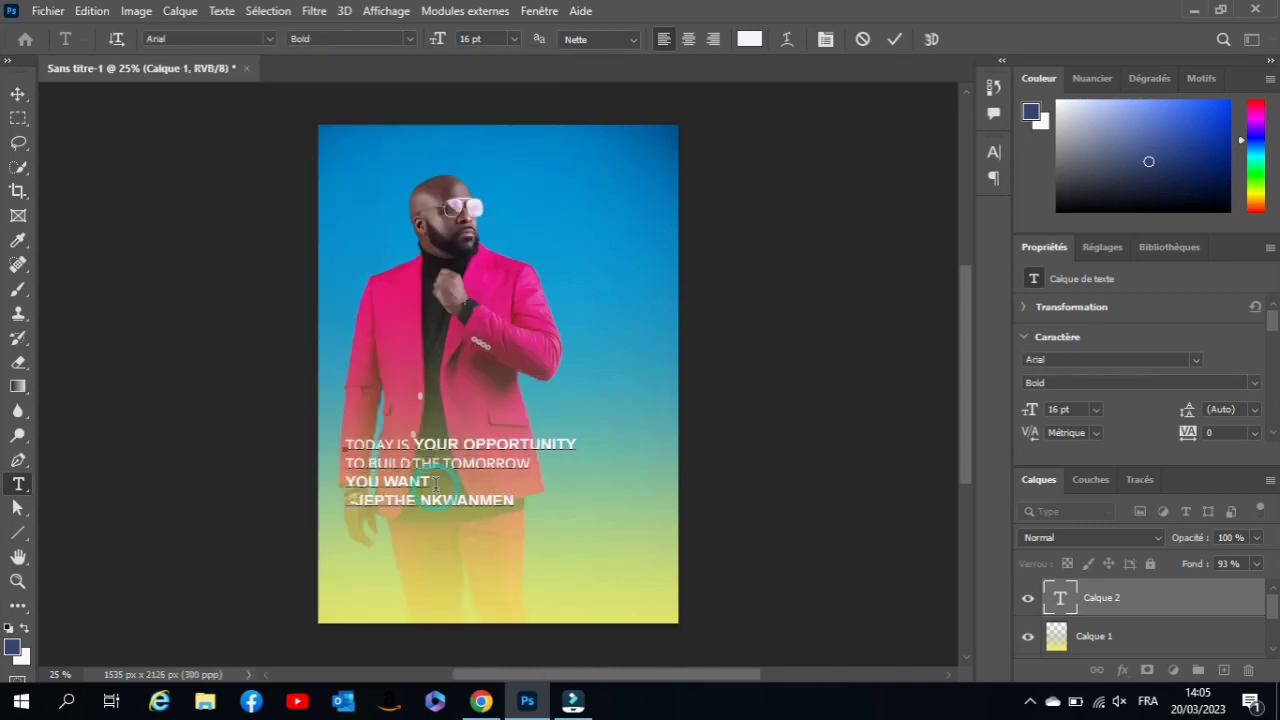
key("Return")
left_click_drag(514, 519, 363, 520)
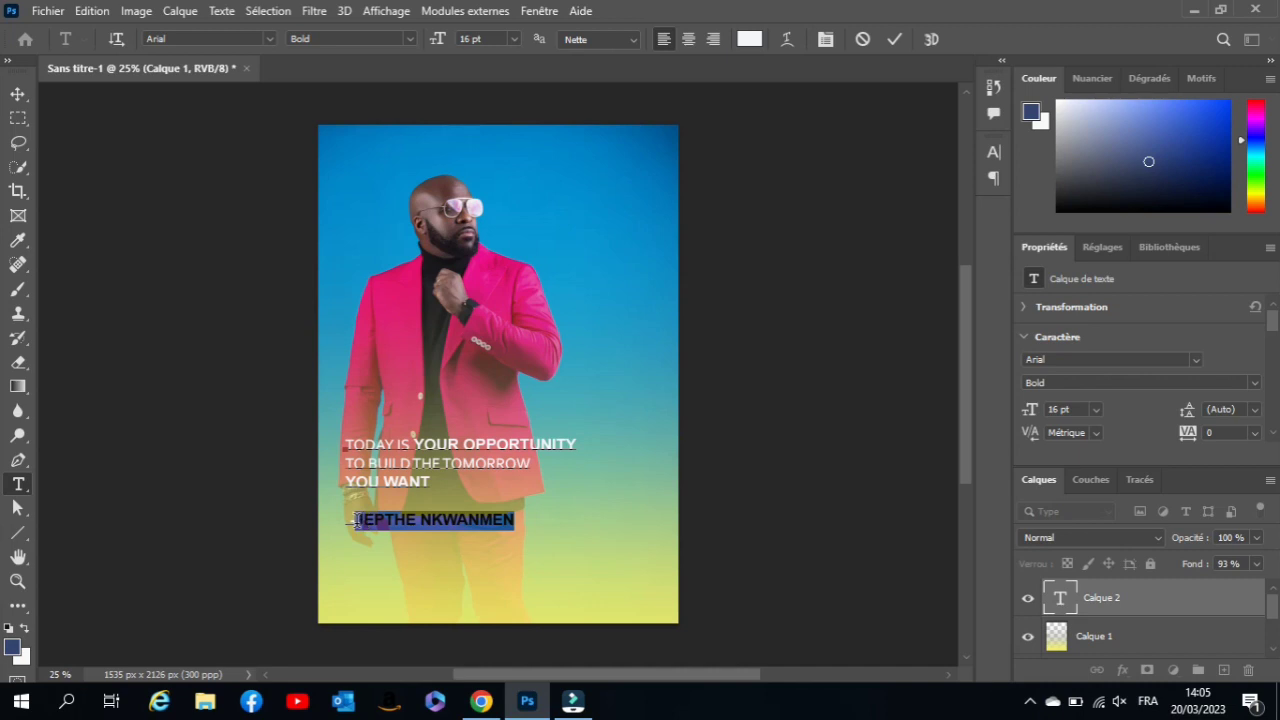
left_click(350, 38)
left_click(330, 74)
left_click(513, 38)
left_click(486, 106)
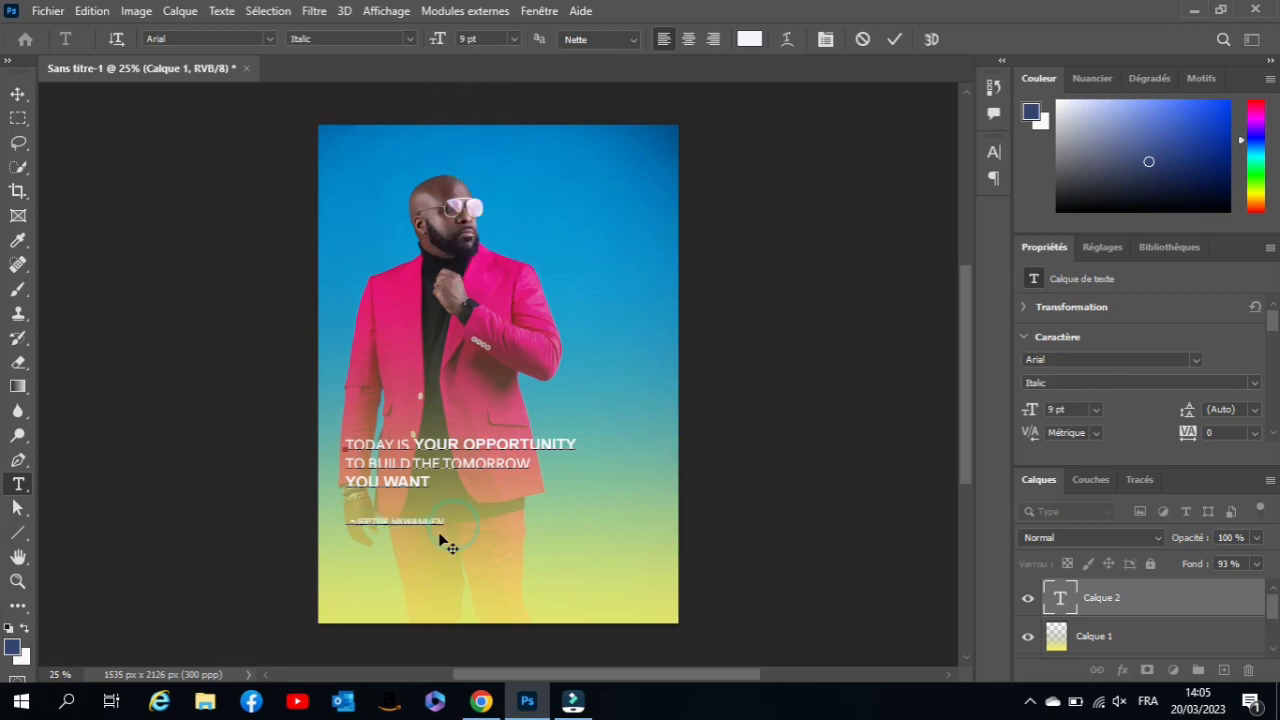
Resize the whole quote to 22 pt
left_click_drag(432, 484, 344, 442)
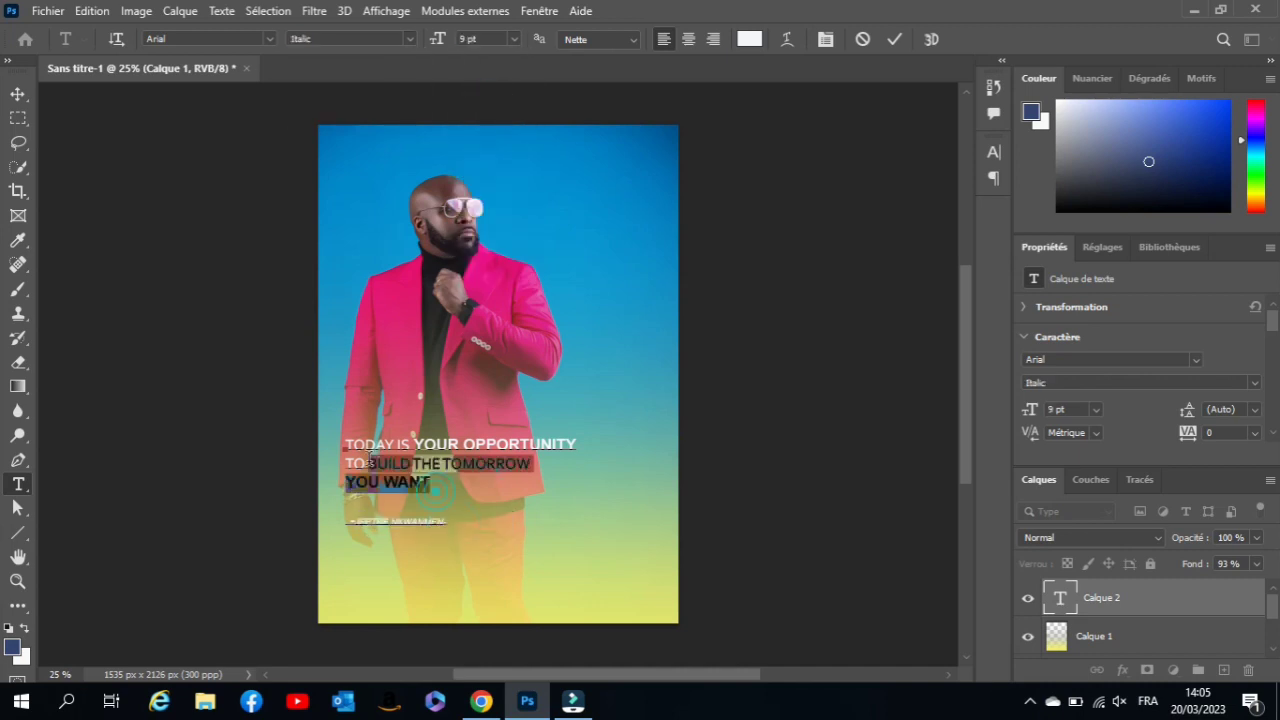
left_click(513, 38)
left_click(488, 210)
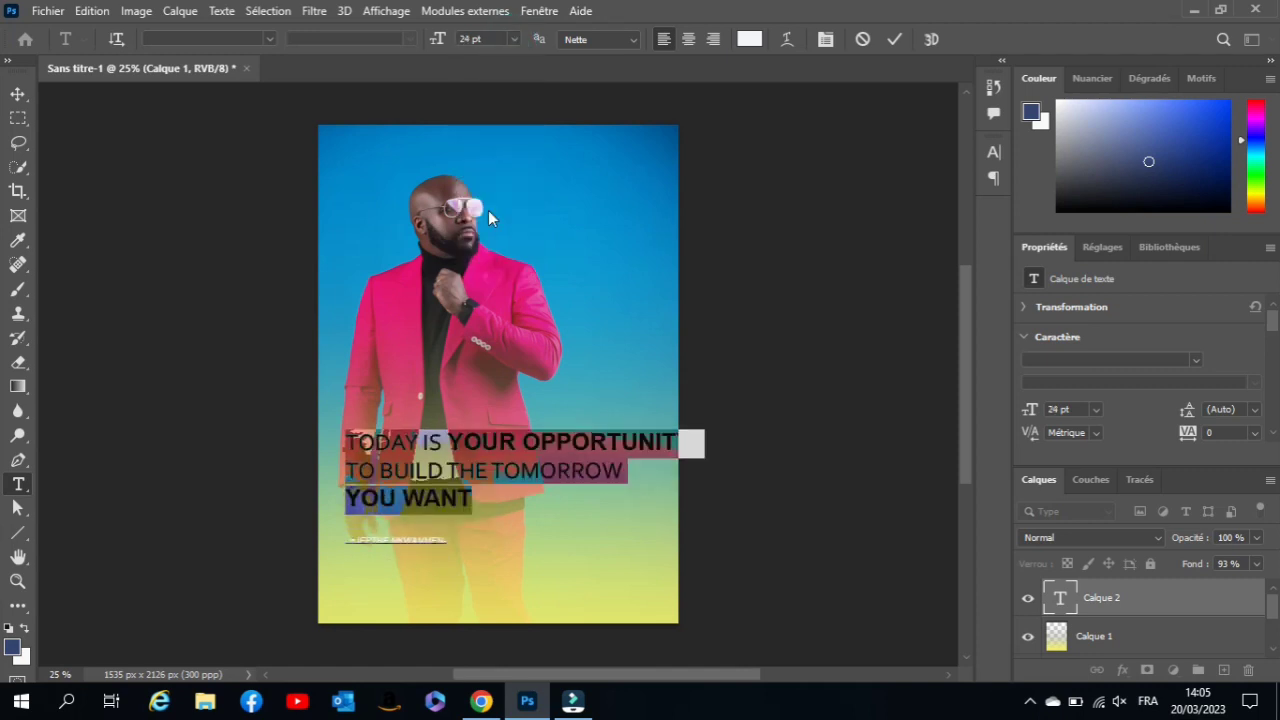
left_click(513, 38)
left_click(472, 38)
type("22")
key("Return")
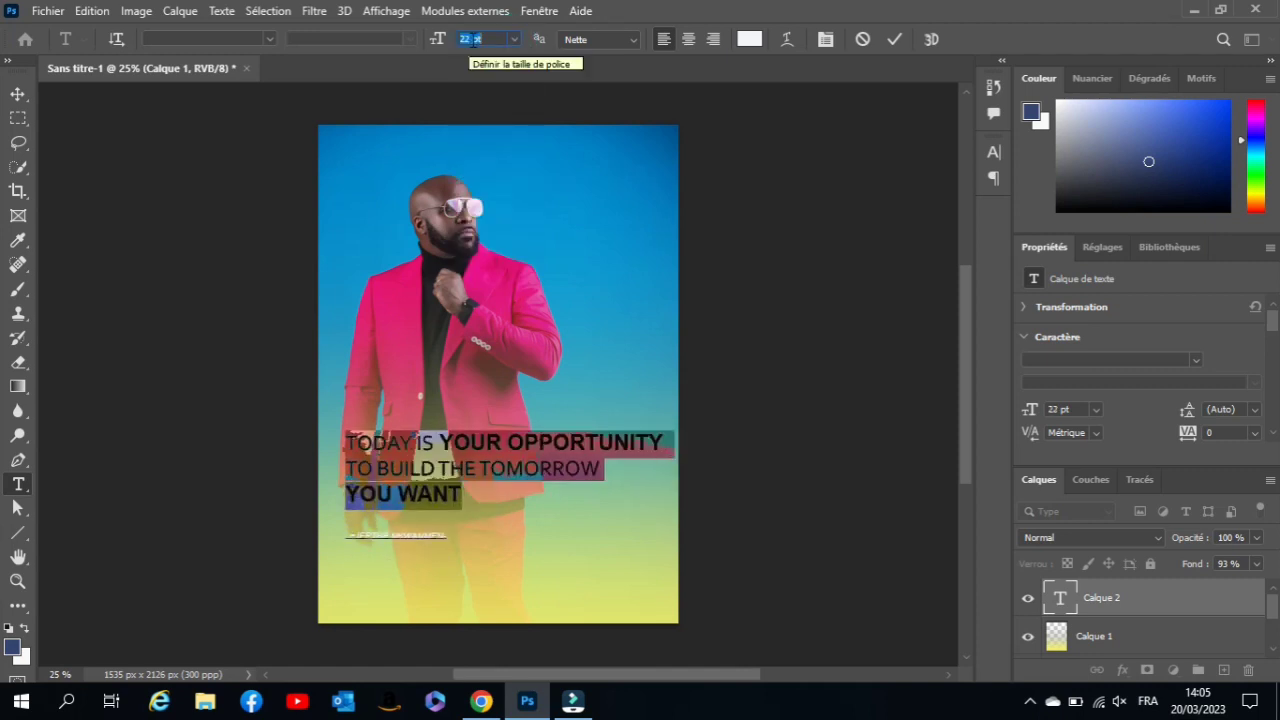
left_click_drag(440, 442, 662, 442)
left_click(749, 38)
Colour YOUR OPPORTUNITY golden yellow #cbb208
left_click(843, 258)
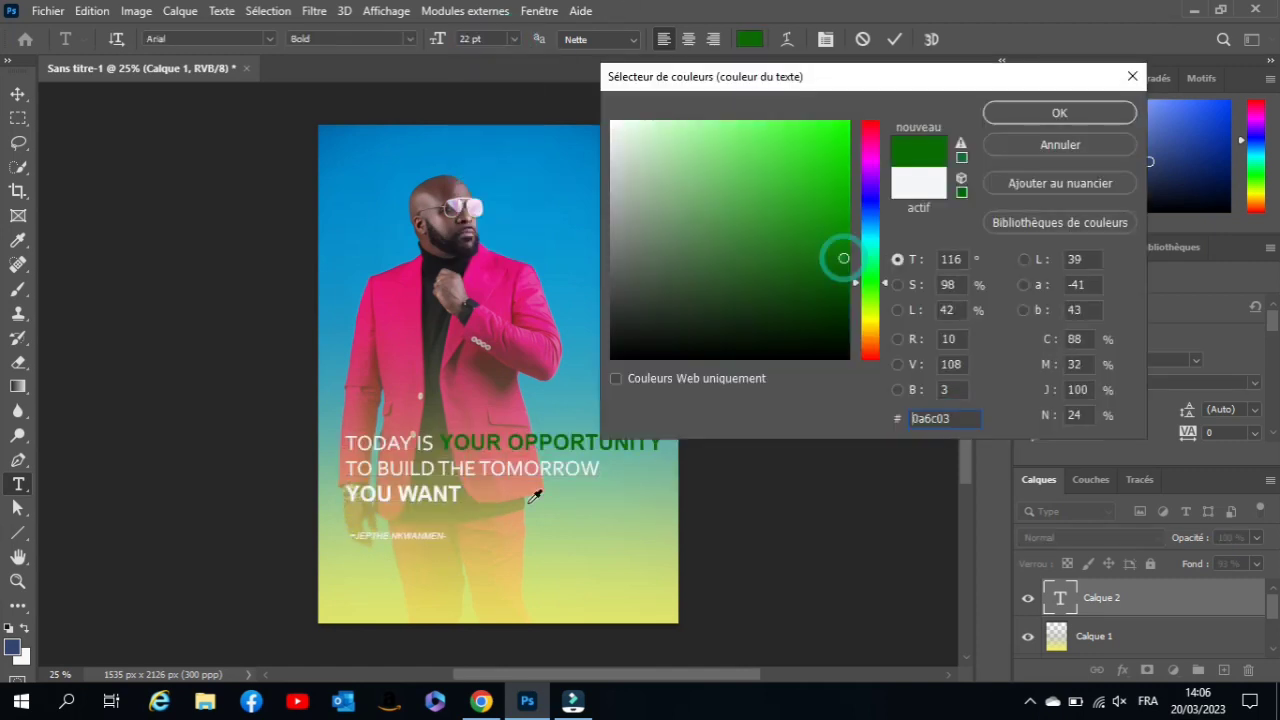
left_click(558, 437)
left_click(566, 440)
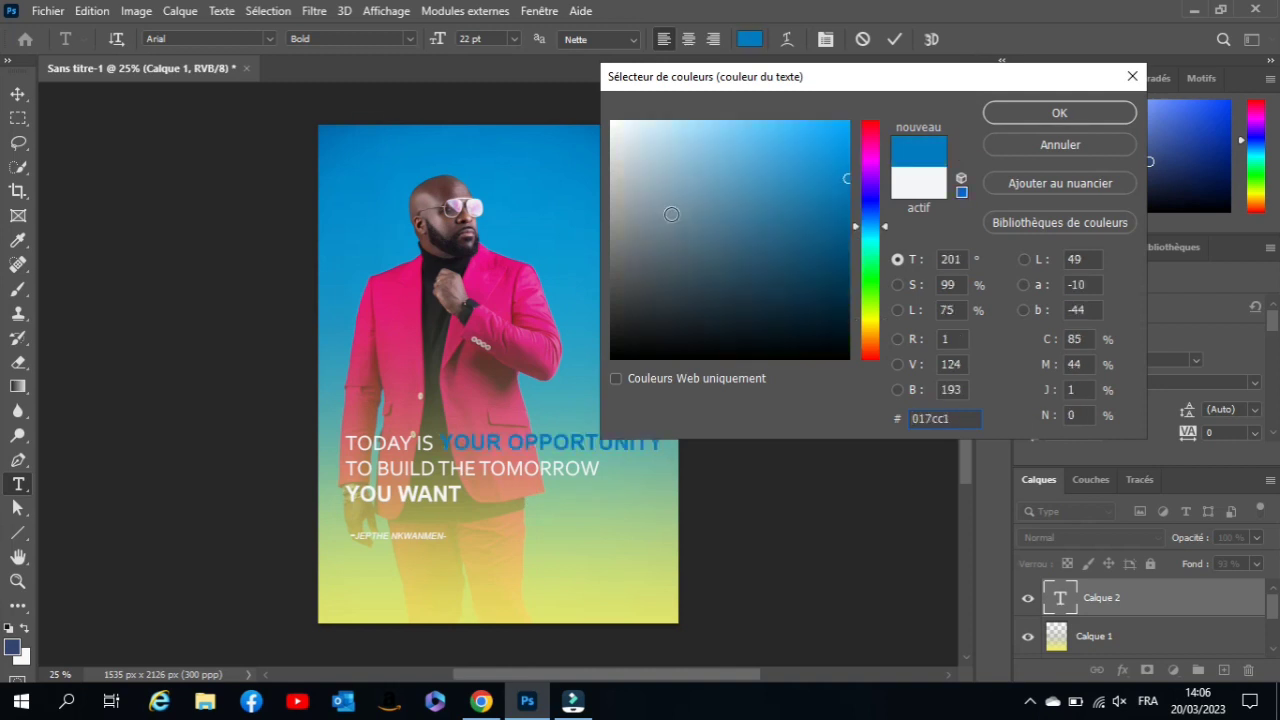
left_click(869, 277)
left_click(845, 128)
key("Return")
left_click(749, 38)
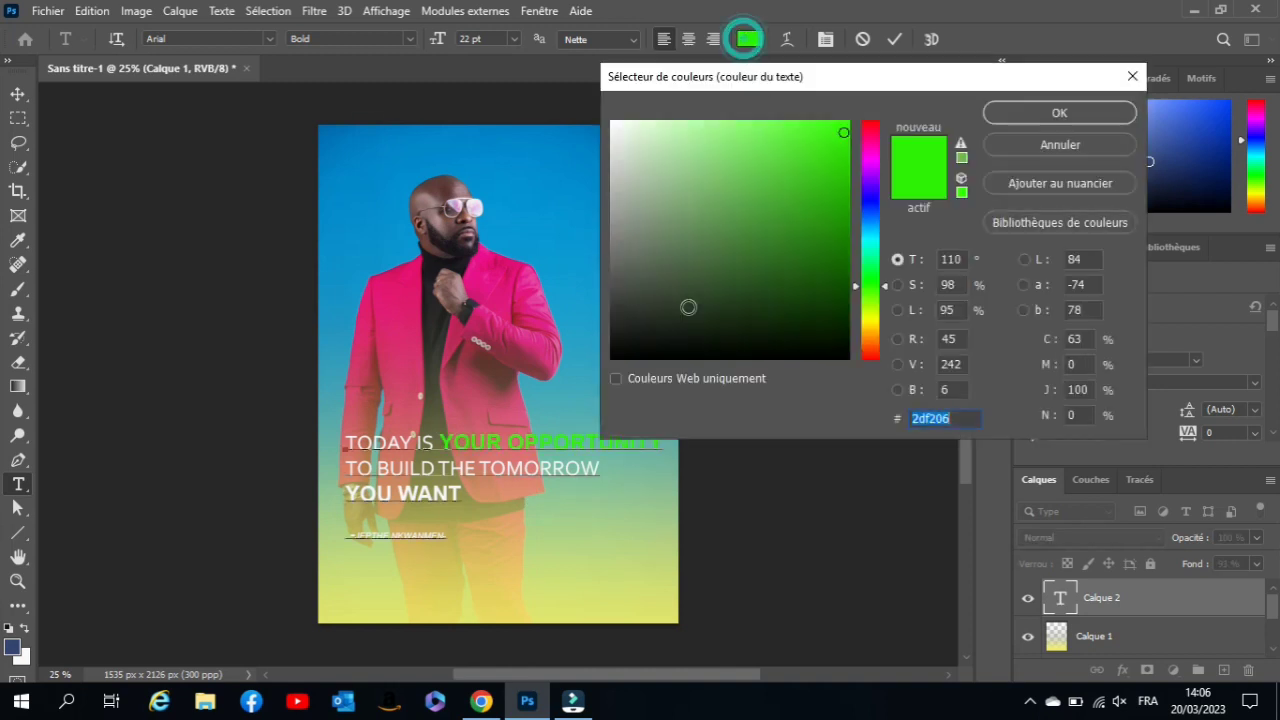
left_click(868, 323)
left_click_drag(868, 327, 869, 332)
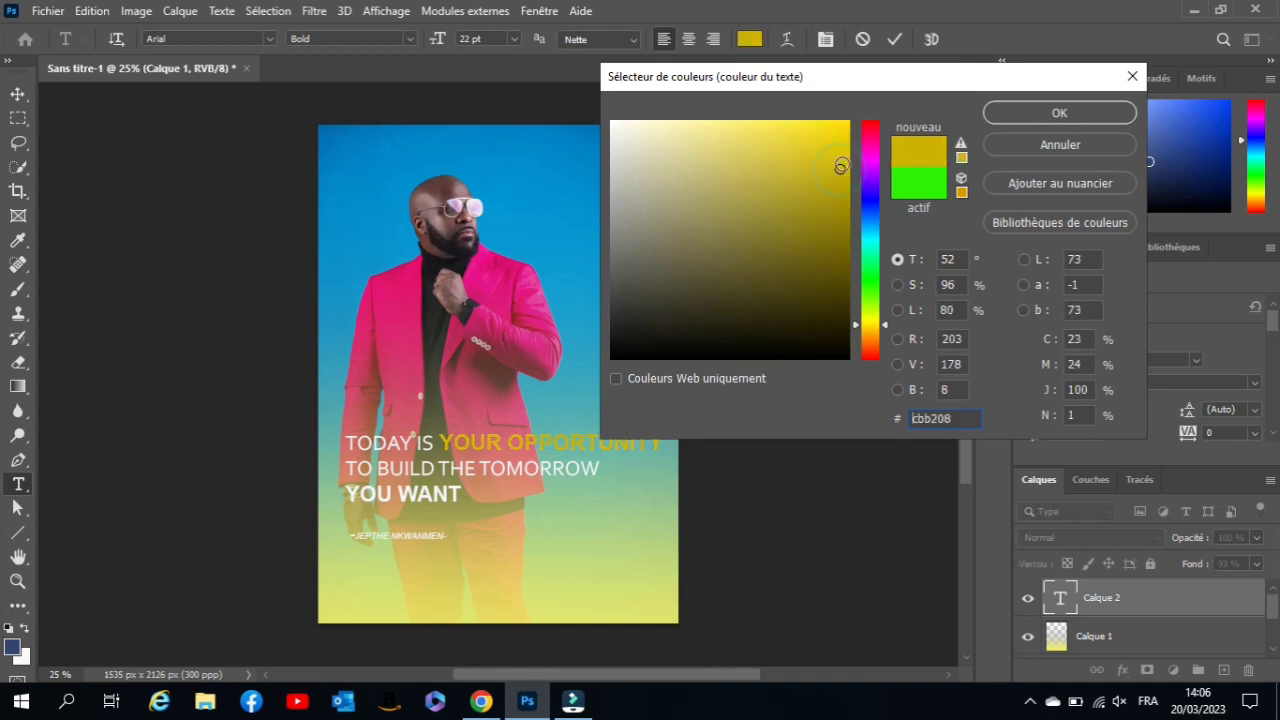
left_click(845, 128)
left_click(1059, 112)
Colour YOU WANT deep blue
left_click_drag(346, 494, 462, 494)
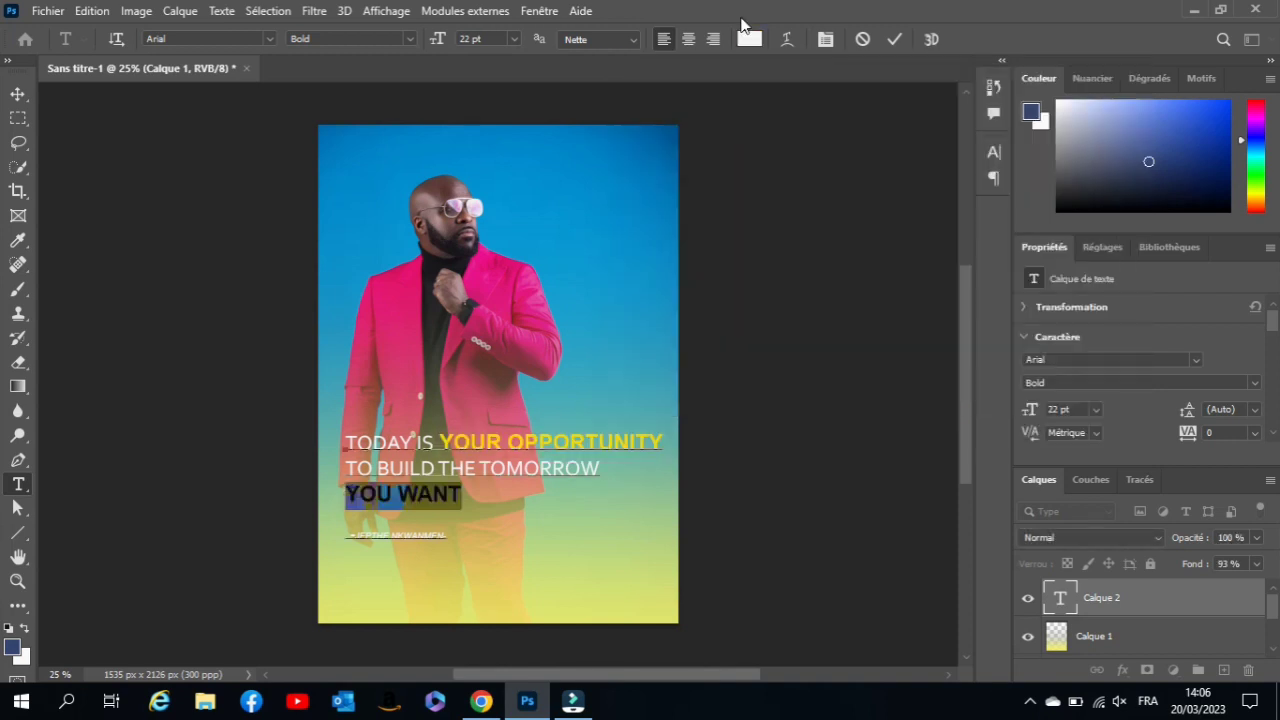
left_click(749, 38)
left_click_drag(878, 249, 873, 208)
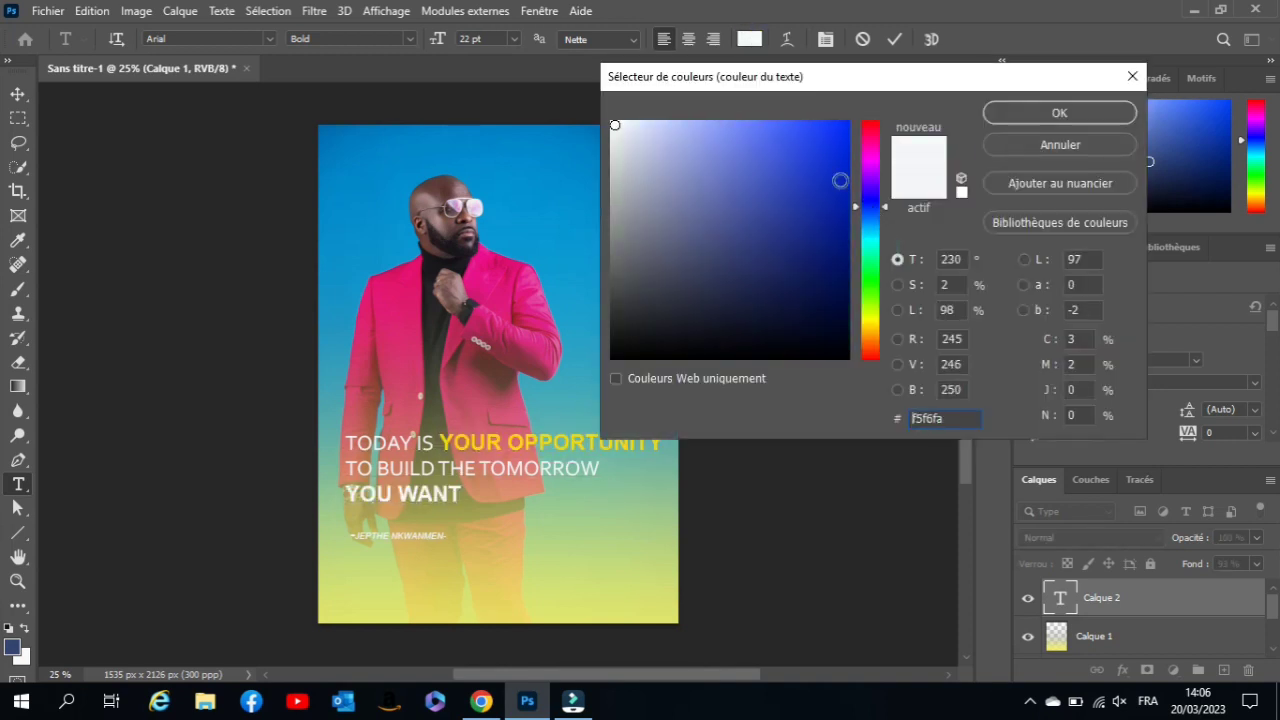
left_click(840, 180)
left_click(1059, 112)
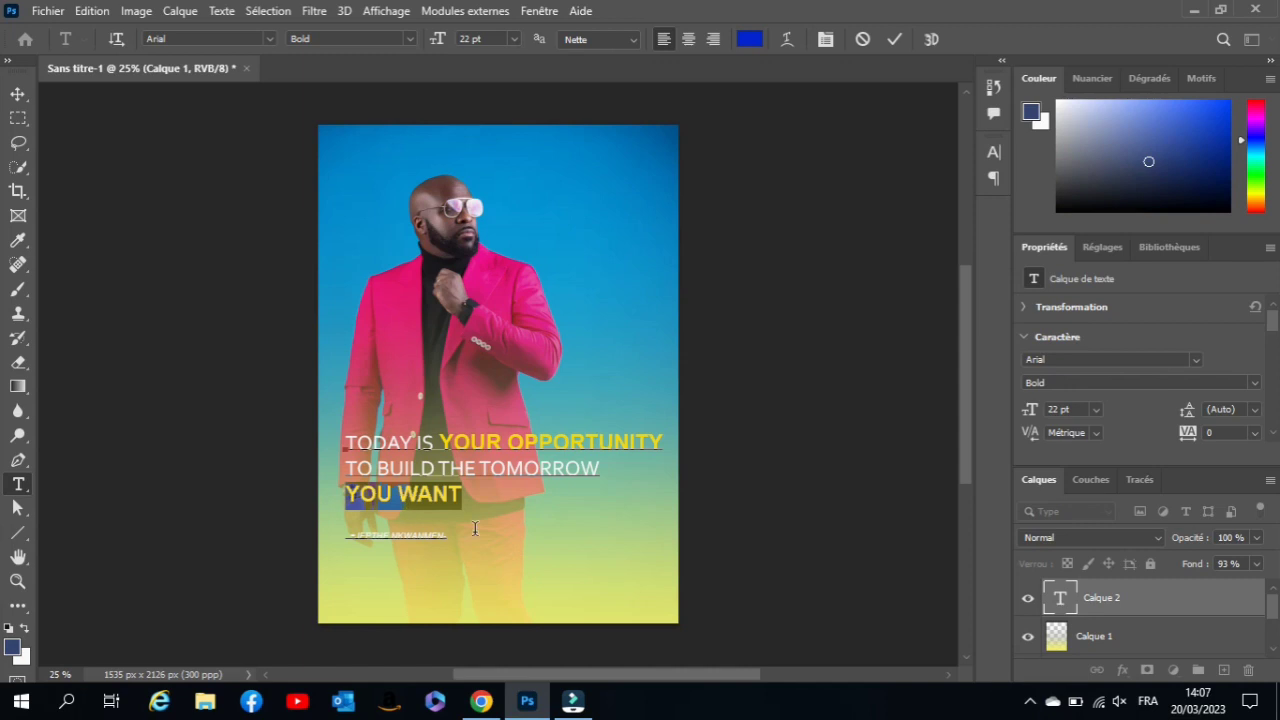
left_click_drag(346, 442, 435, 446)
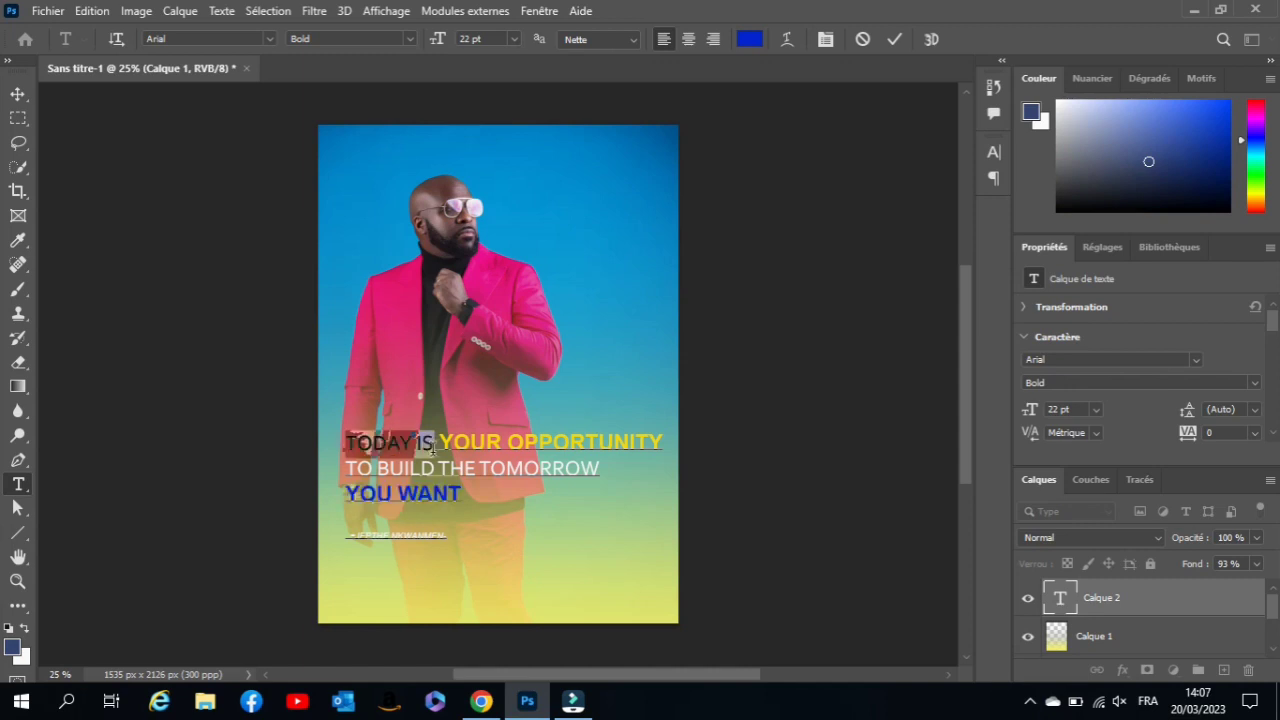
Set TODAY IS in Cambria
left_click(210, 38)
type("cam")
key("Return")
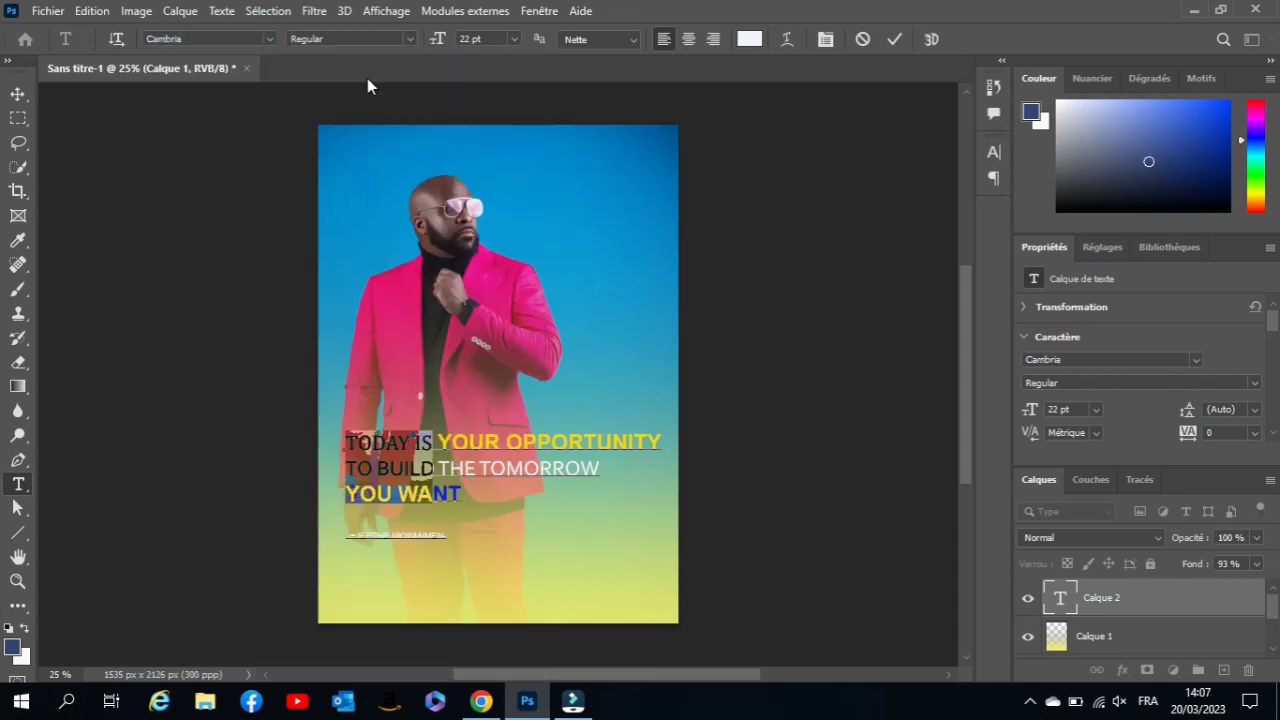
Set the line TO BUILD THE TOMORROW in bold Calibri
left_click_drag(340, 470, 601, 474)
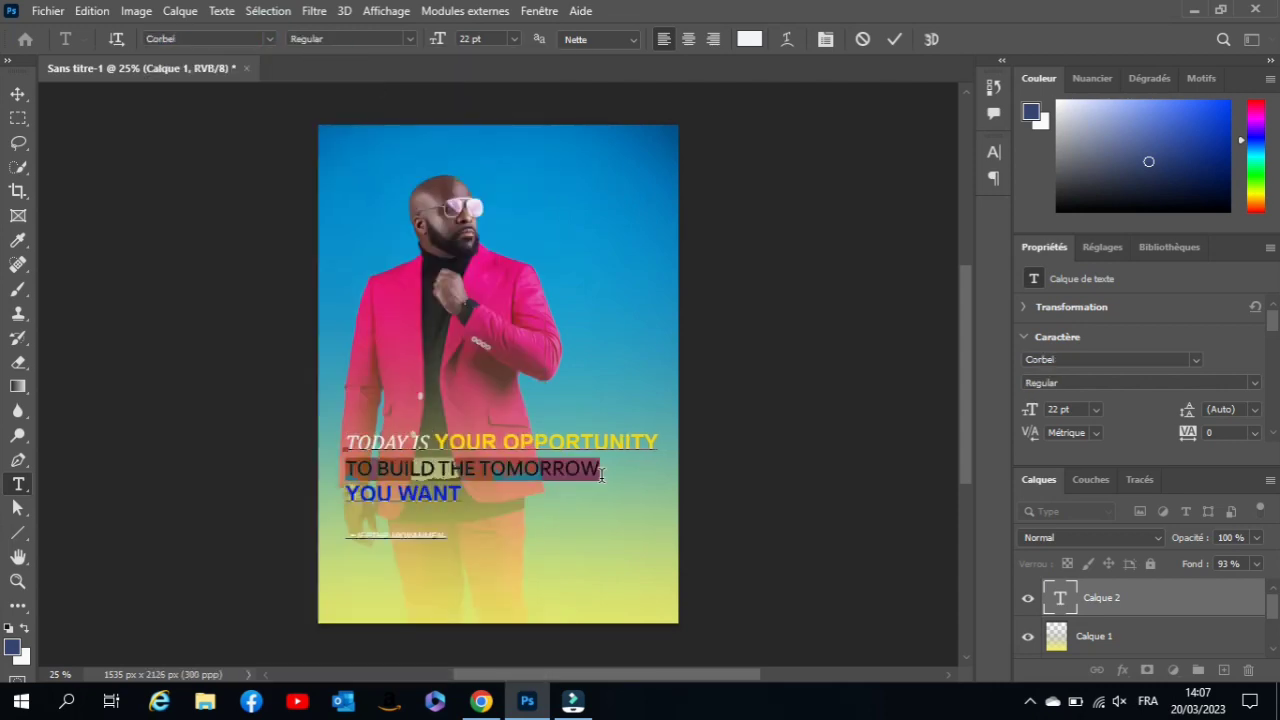
left_click(210, 38)
type("cal")
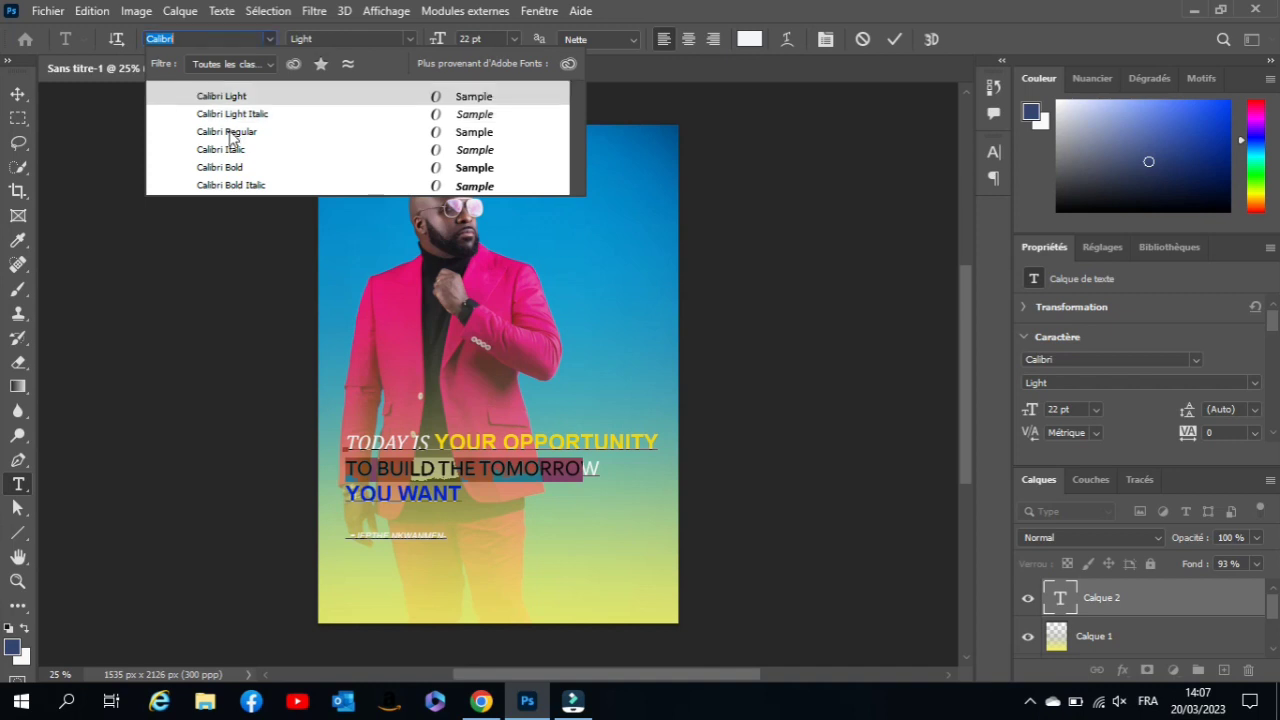
left_click(228, 132)
key("ctrl+shift+b")
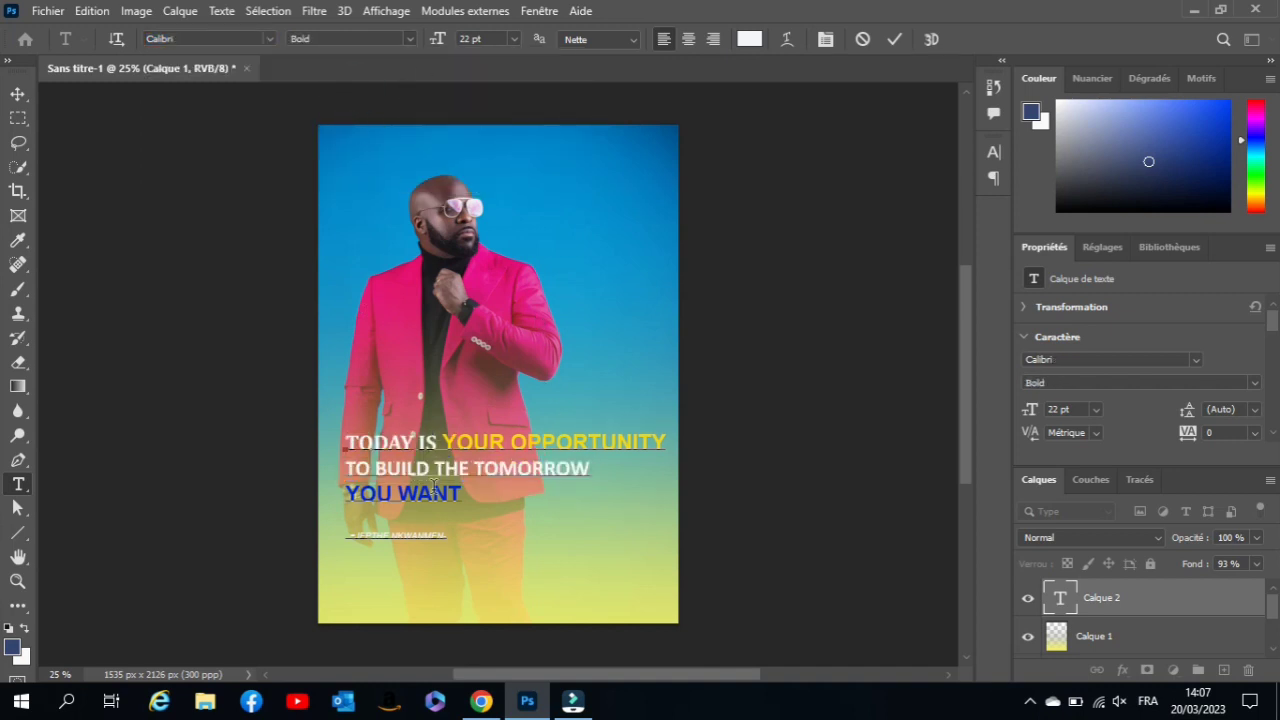
left_click_drag(446, 536, 345, 536)
left_click(513, 39)
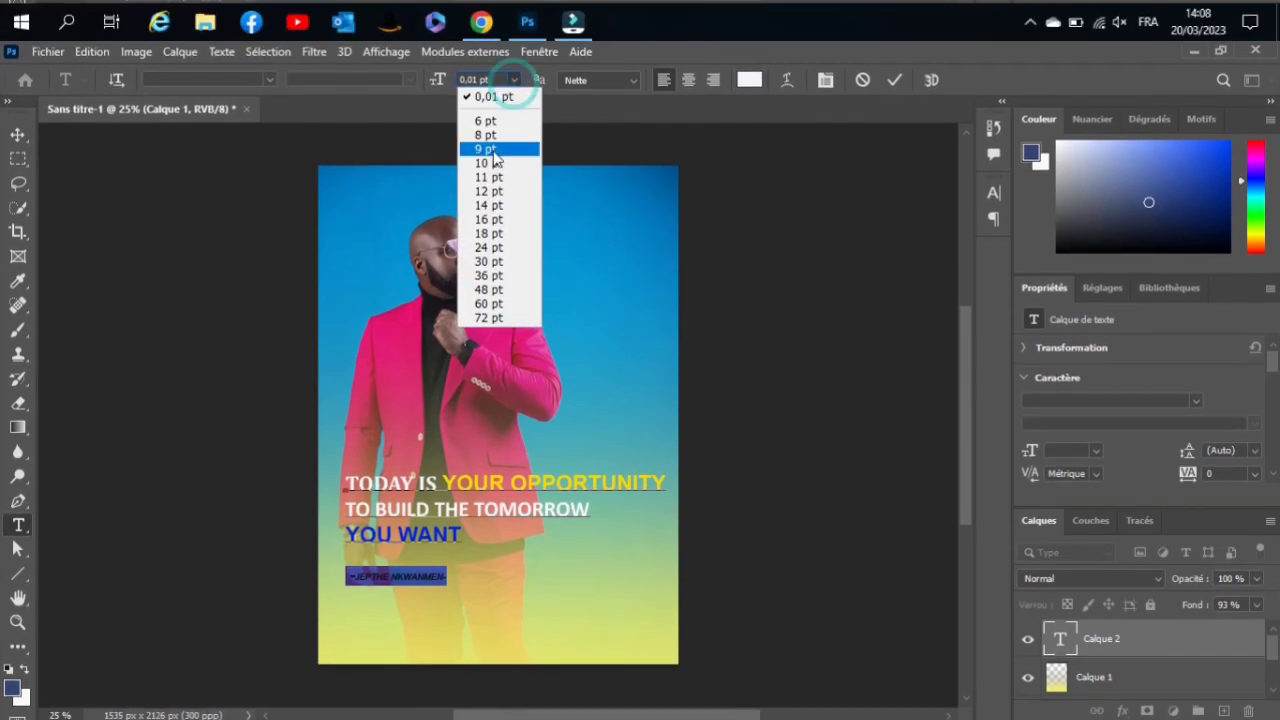
Make the author credit 10 pt pink, commit it, and nudge the quote block slightly left
left_click(486, 149)
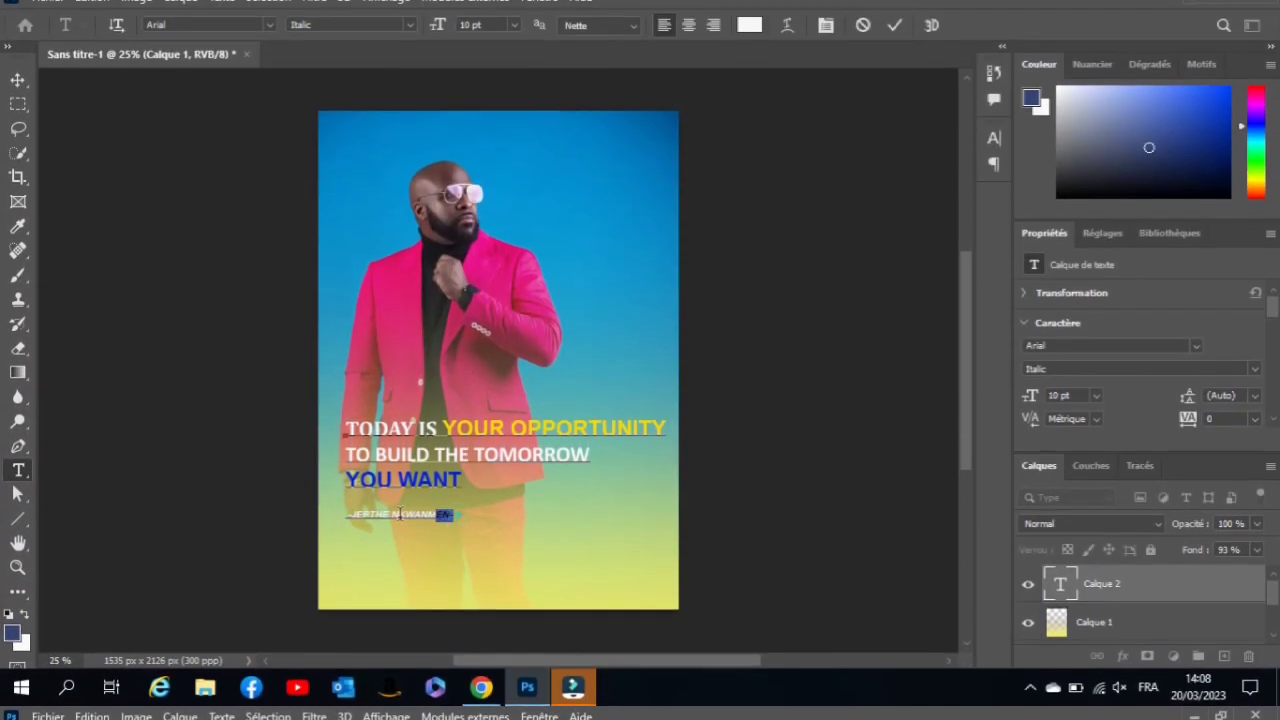
left_click(749, 39)
left_click_drag(886, 174, 870, 140)
left_click(843, 136)
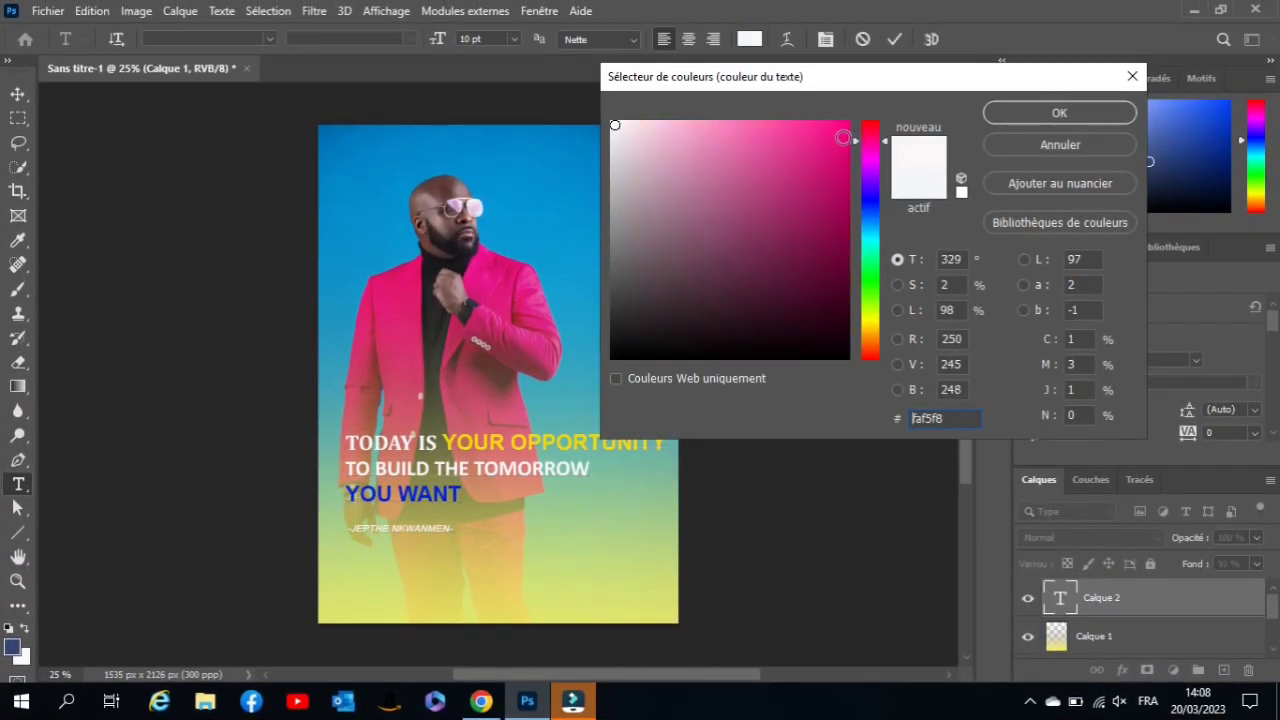
left_click(1059, 113)
left_click(18, 93)
mouse_move(445, 475)
left_mouse_down()
mouse_move(482, 214)
mouse_move(428, 472)
left_mouse_up()
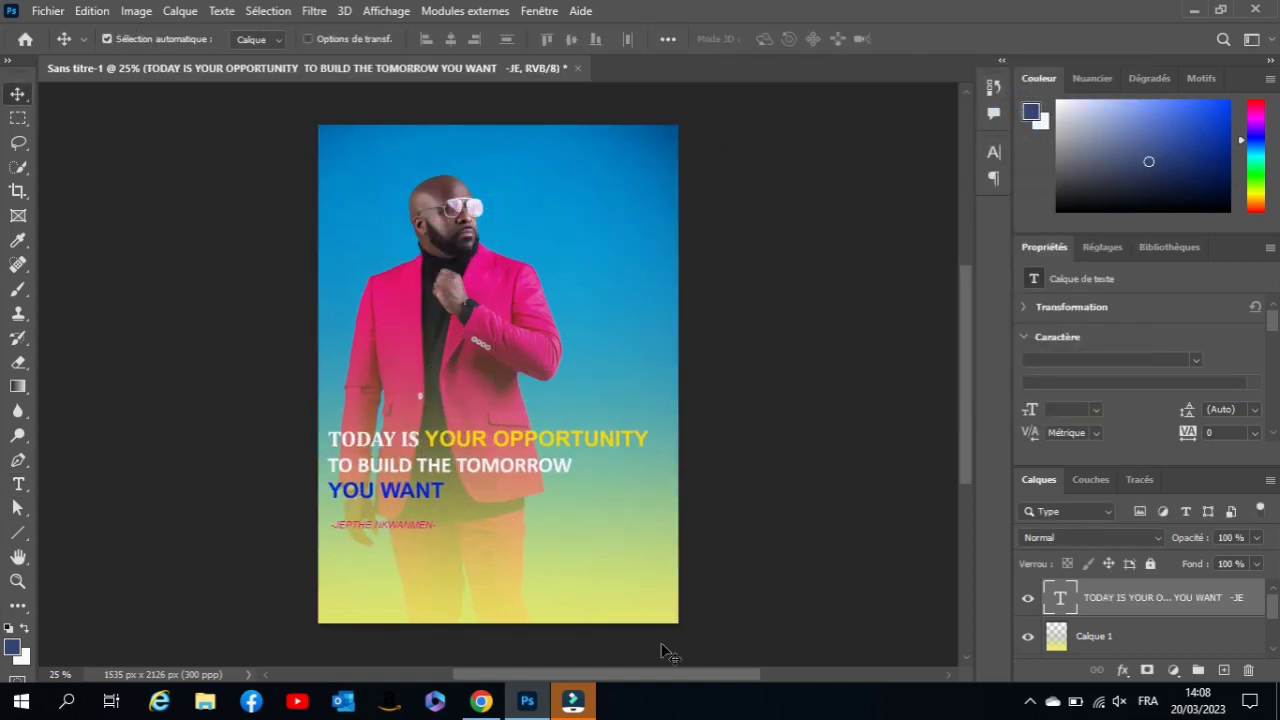
Add a Colour Overlay (Incrustation couleur) effect to the background photo layer
left_click(1124, 638)
left_click(1123, 670)
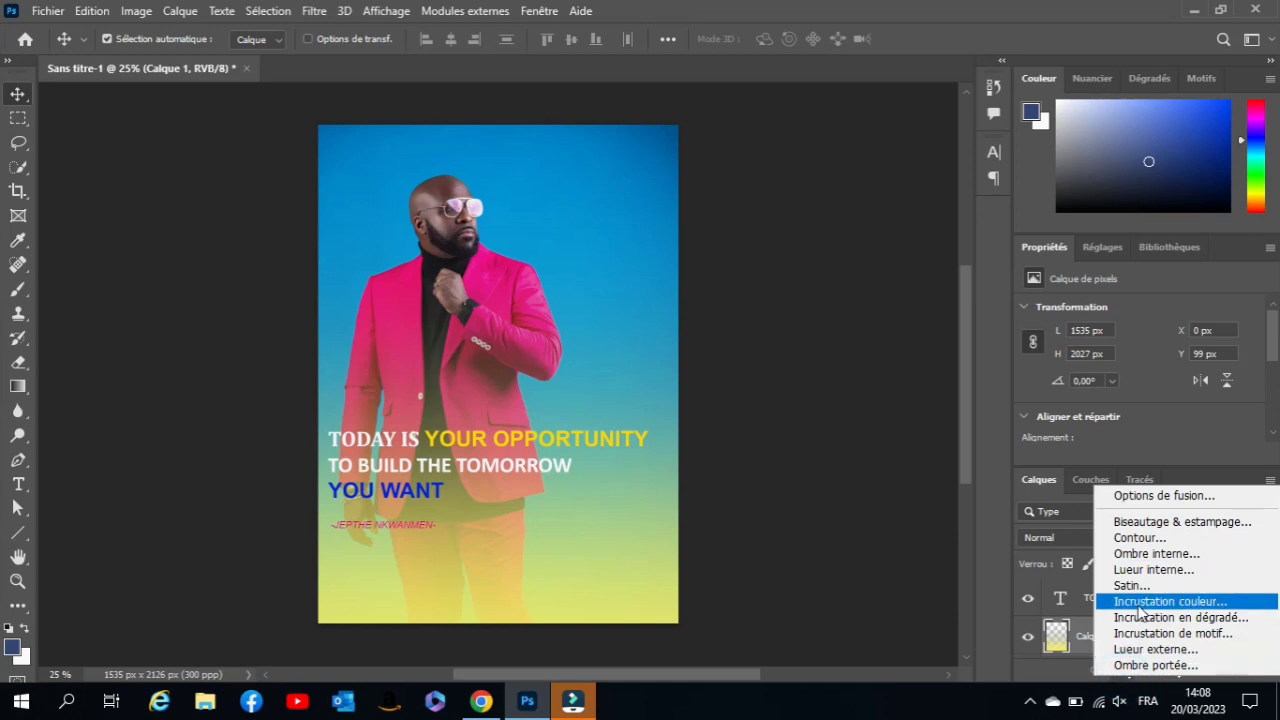
left_click(1150, 603)
left_click_drag(534, 586, 295, 586)
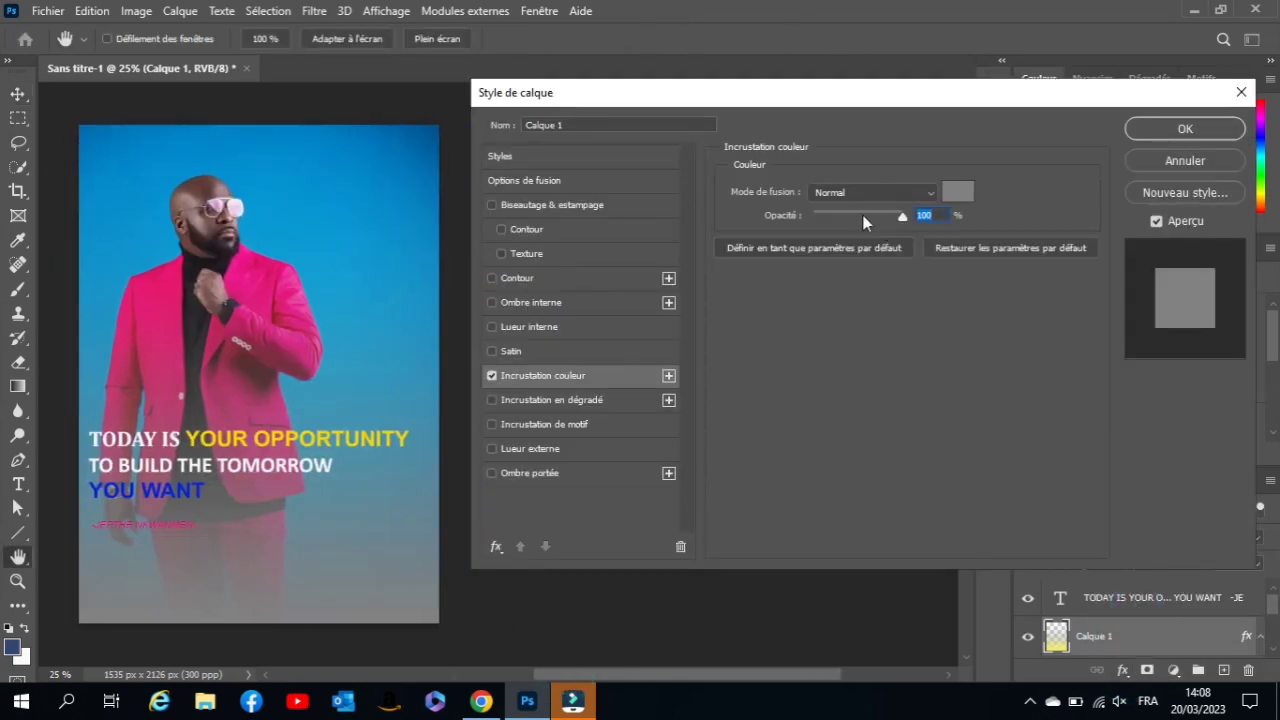
Set the overlay colour to magenta and apply it, then draw a top-right text box
left_click(957, 191)
left_click(870, 274)
left_click(803, 237)
left_click(843, 190)
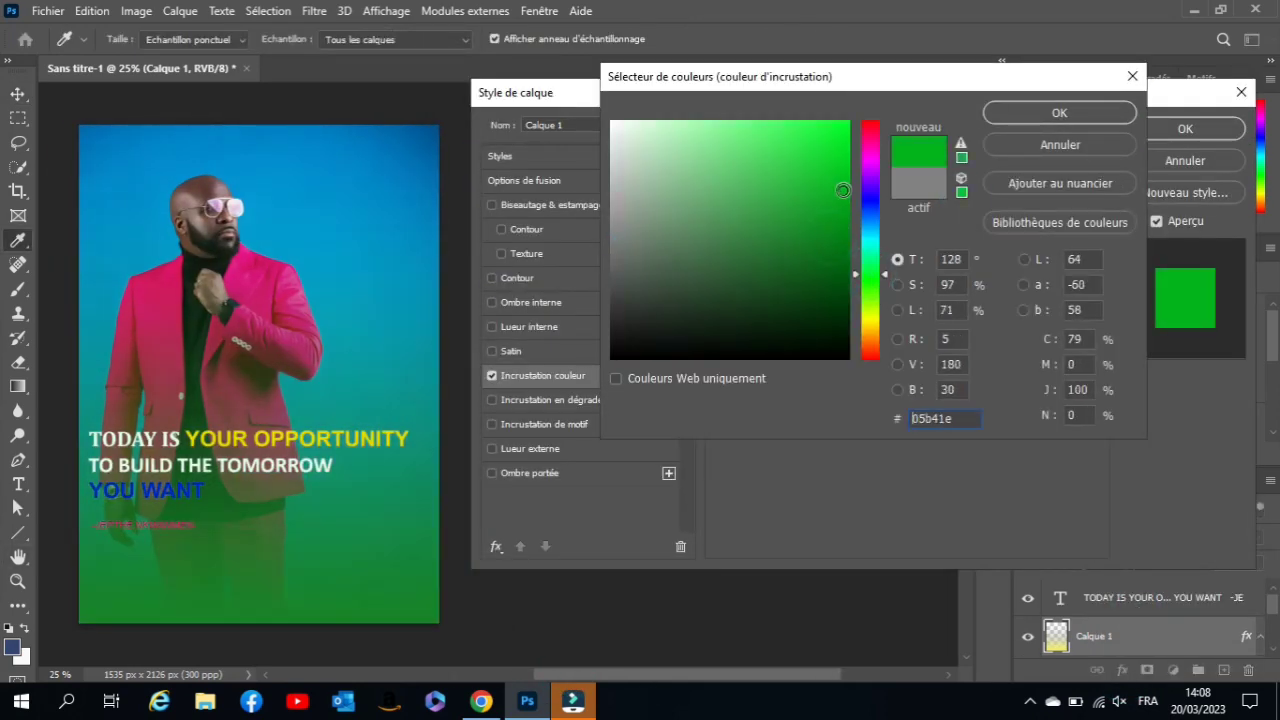
left_click(870, 317)
left_click_drag(873, 322, 869, 163)
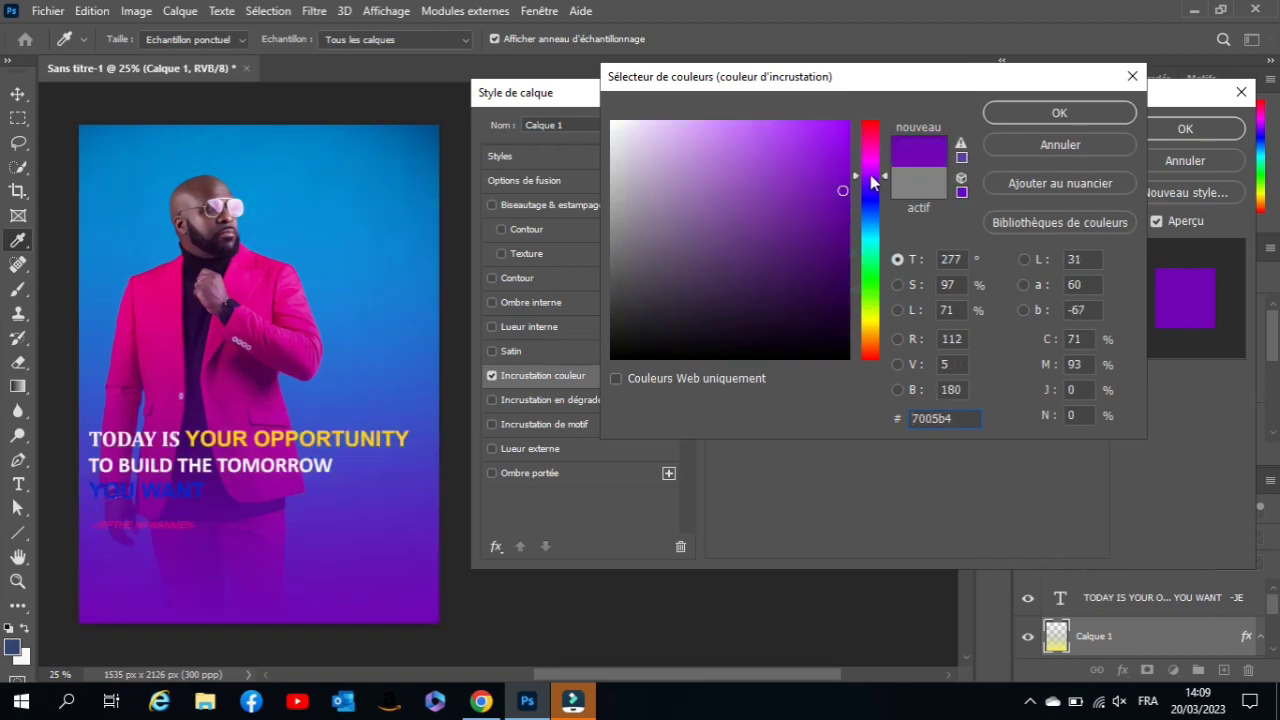
left_click(1059, 112)
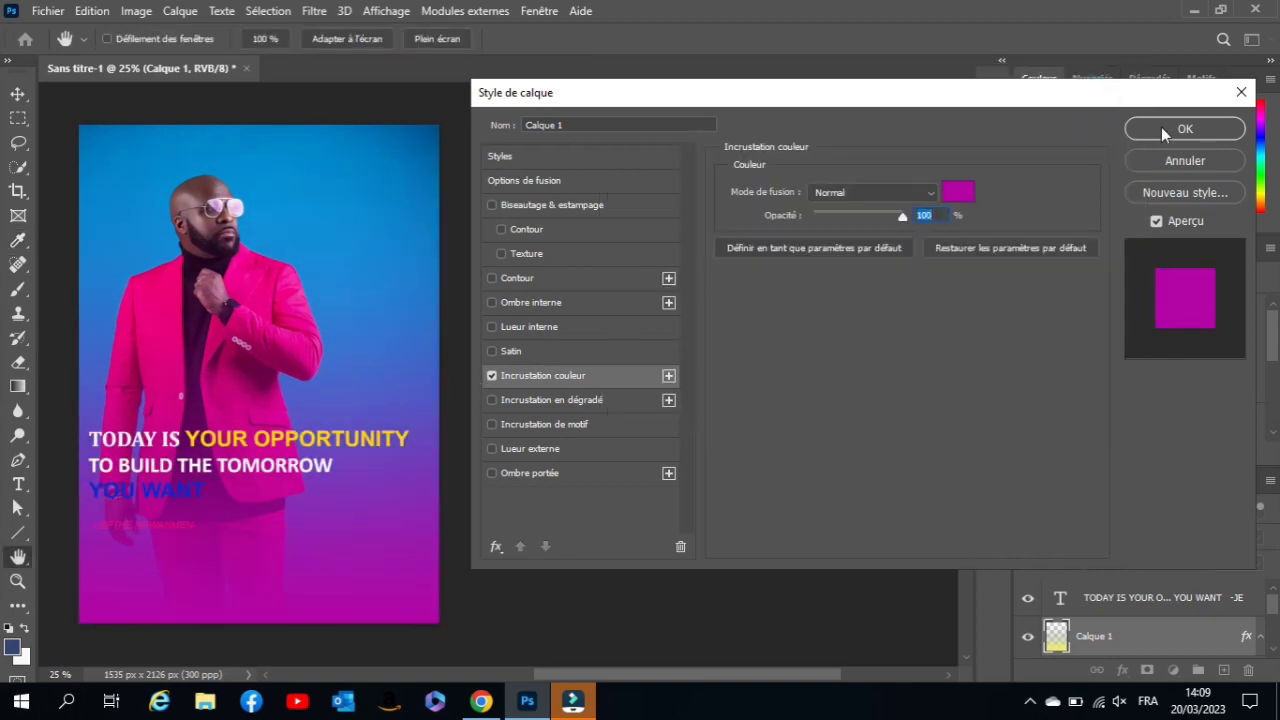
left_click(1185, 128)
left_click(18, 484)
mouse_move(321, 146)
left_mouse_down()
mouse_move(371, 145)
mouse_move(430, 199)
left_mouse_up()
Type the J.DESIGN logo text and colour it orange
type("JDESIGN")
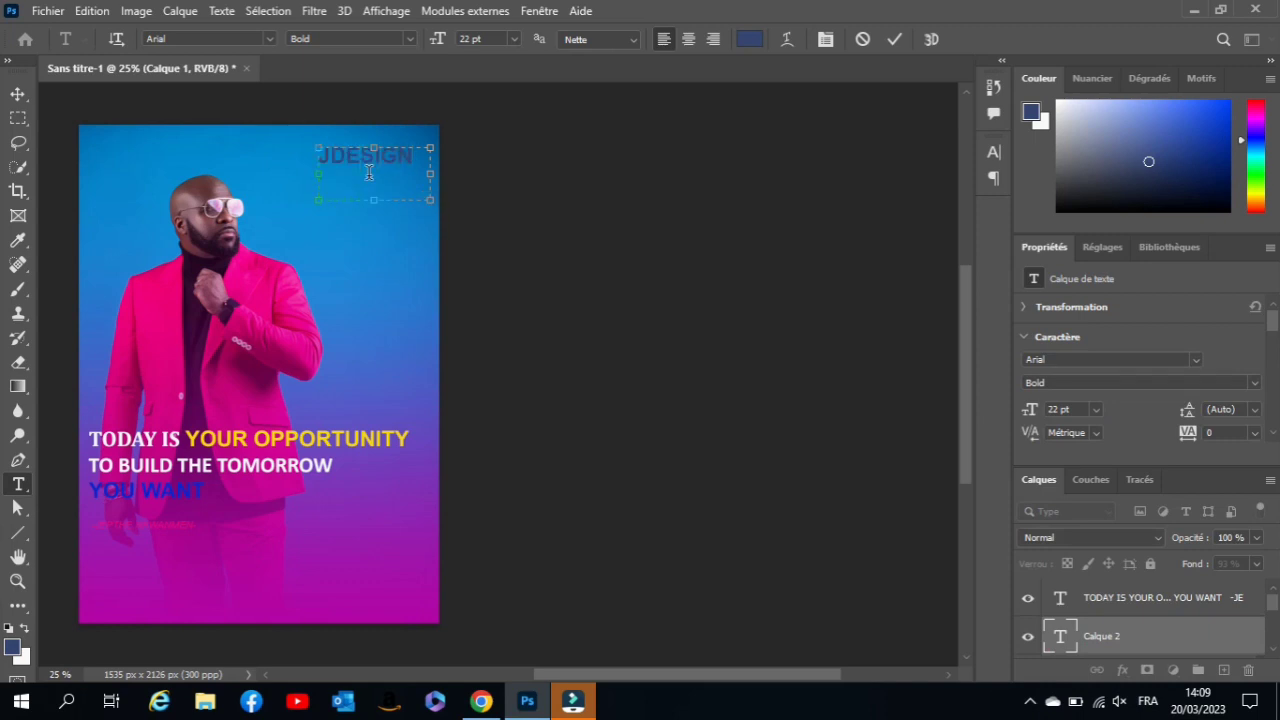
left_click(333, 172)
key("ctrl+a")
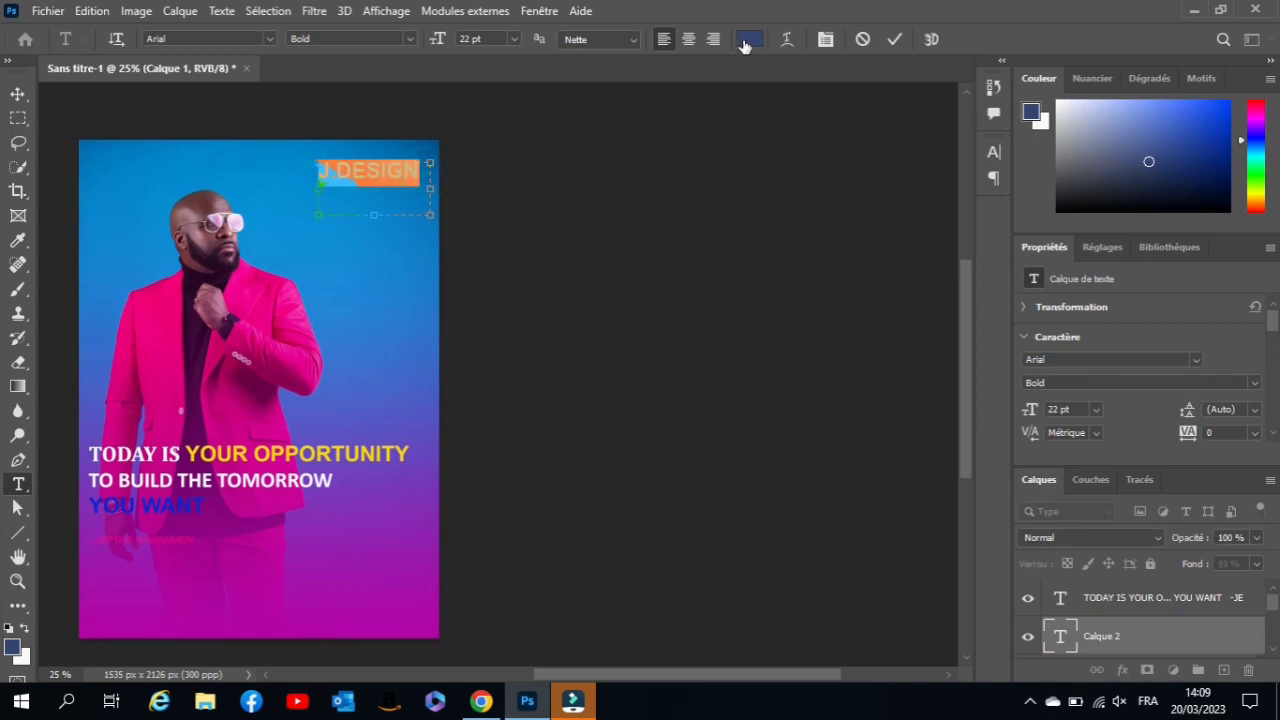
left_click(749, 38)
left_click(847, 135)
left_click(1059, 113)
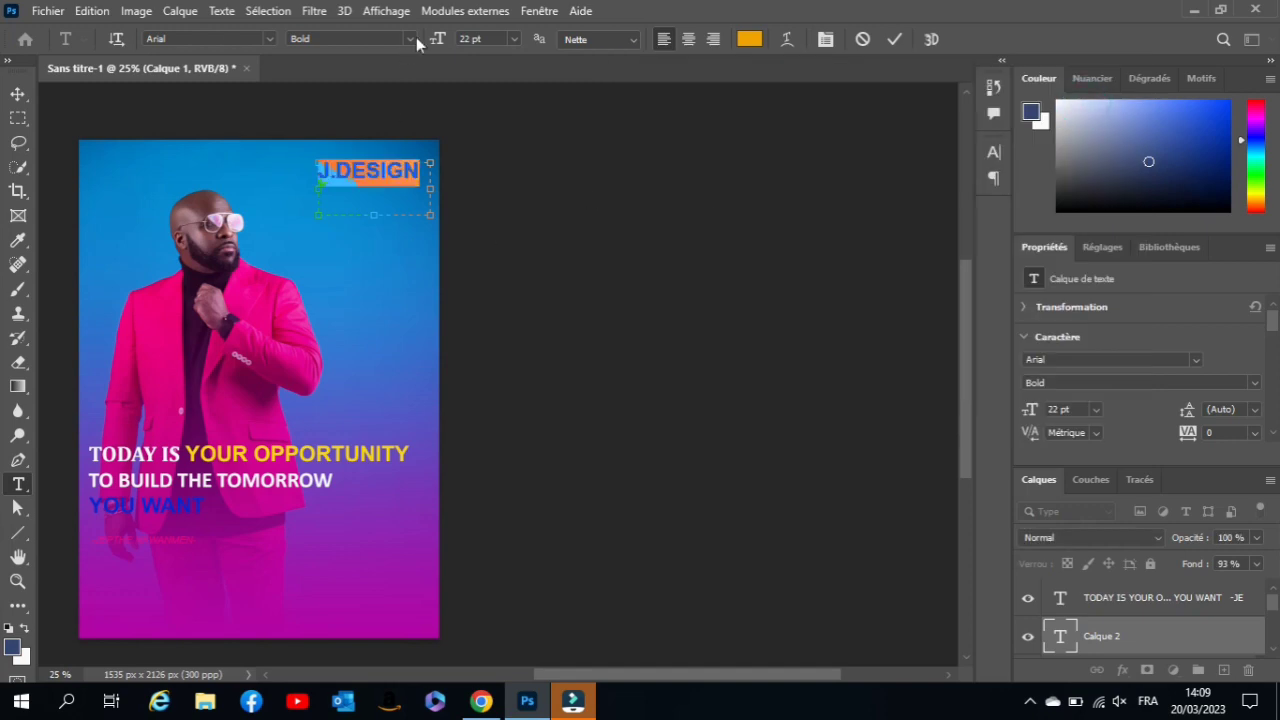
Set the logo in Trajan Color, keep the orange colour, and commit the text
left_click(268, 38)
scroll(268, 535, "down", 10)
left_click(266, 525)
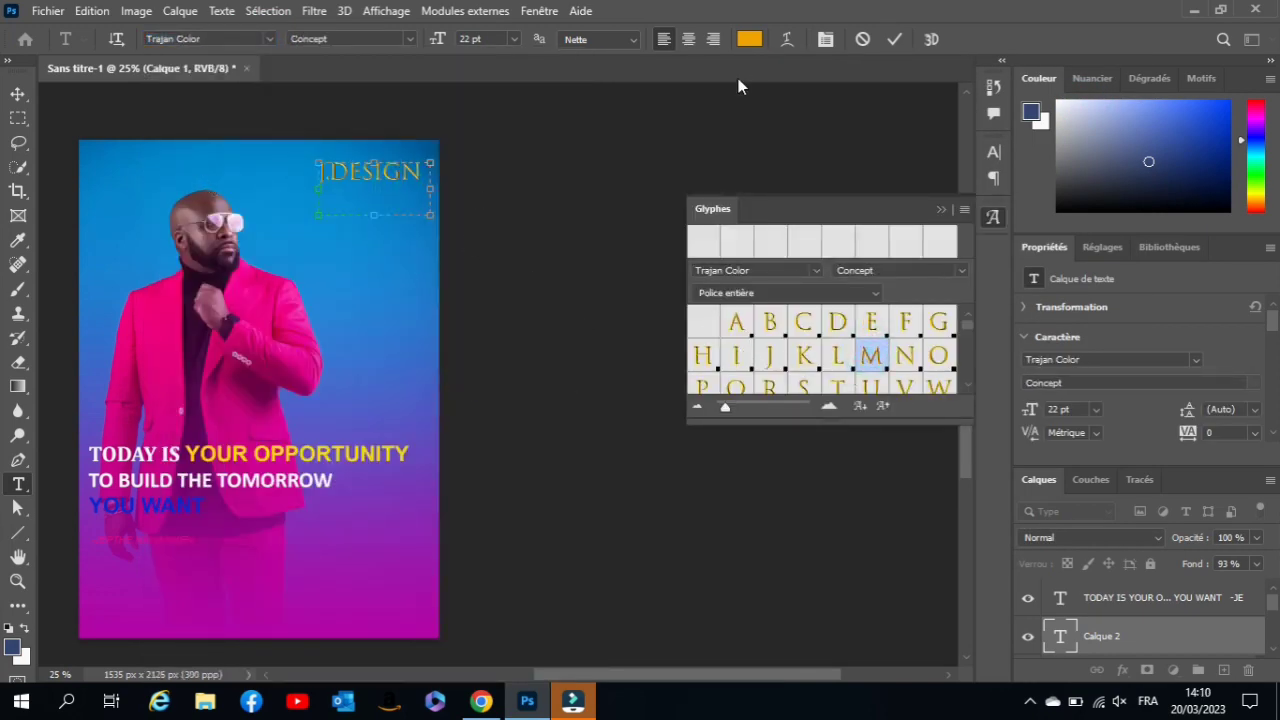
left_click(749, 38)
left_click(402, 167)
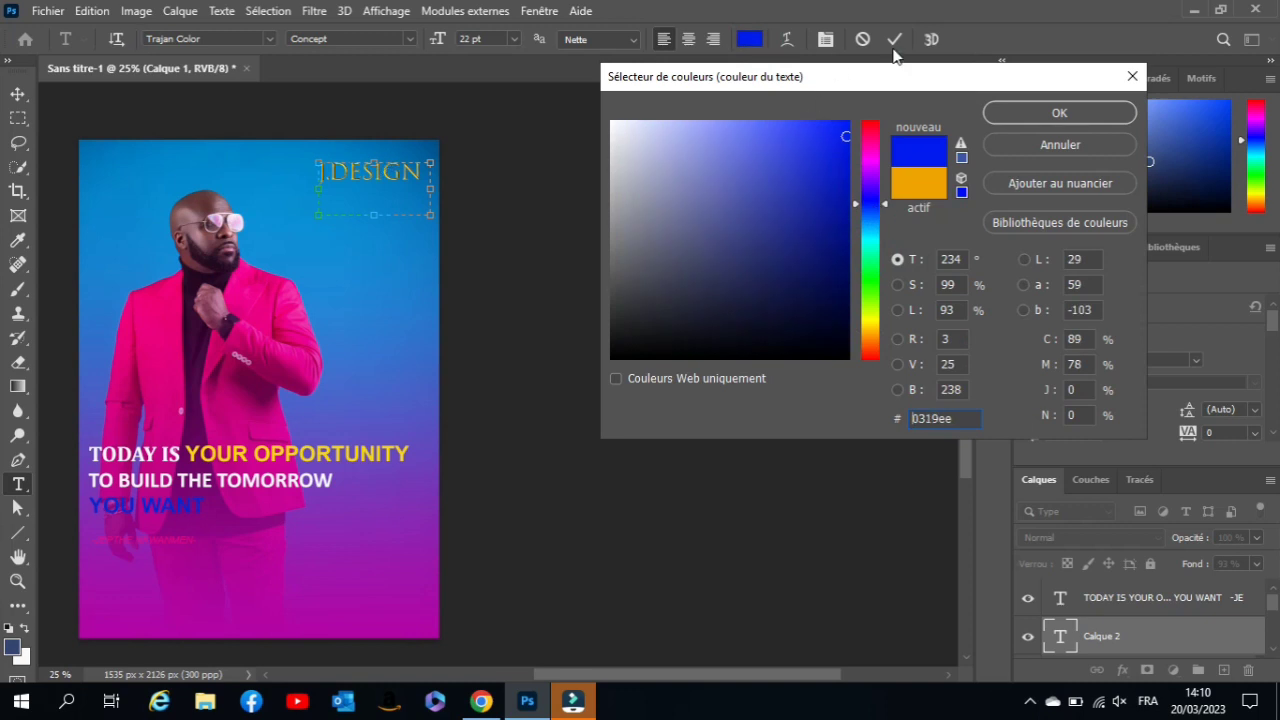
key("Escape")
key("ctrl+Return")
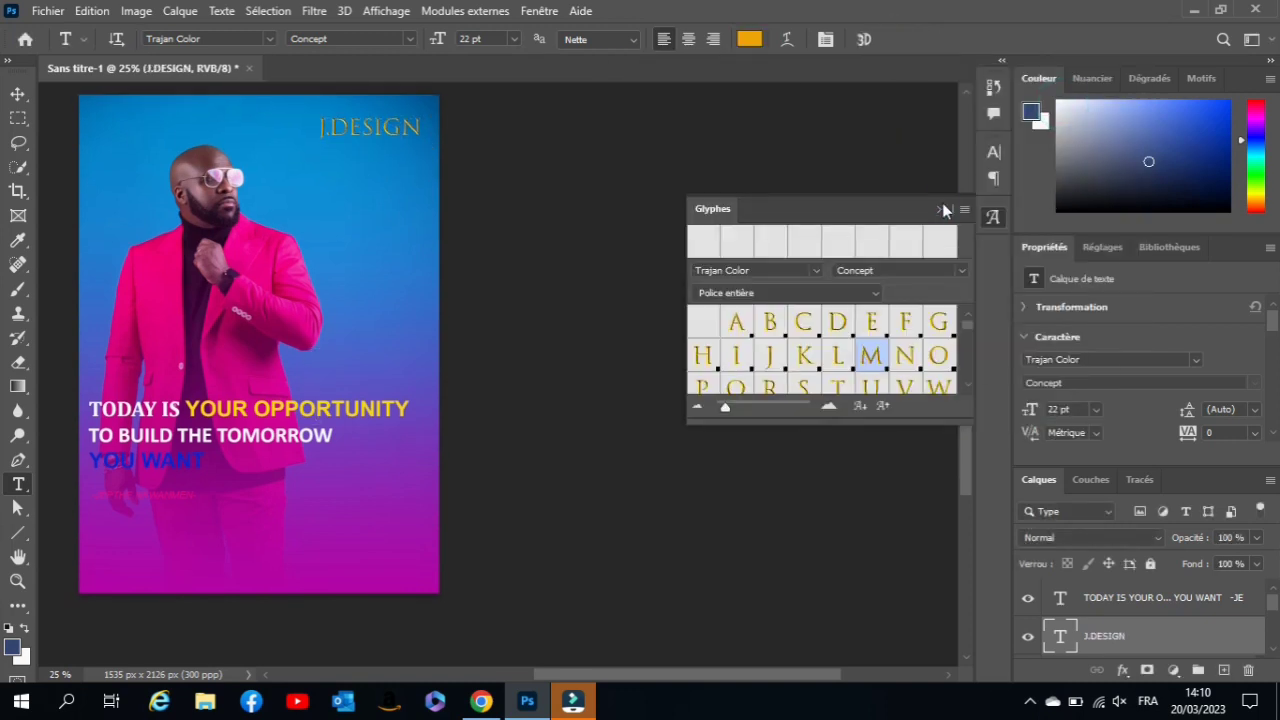
left_click(941, 209)
Add a new layer and place the pink-suit kaysha photo from Downloads
left_click(1222, 670)
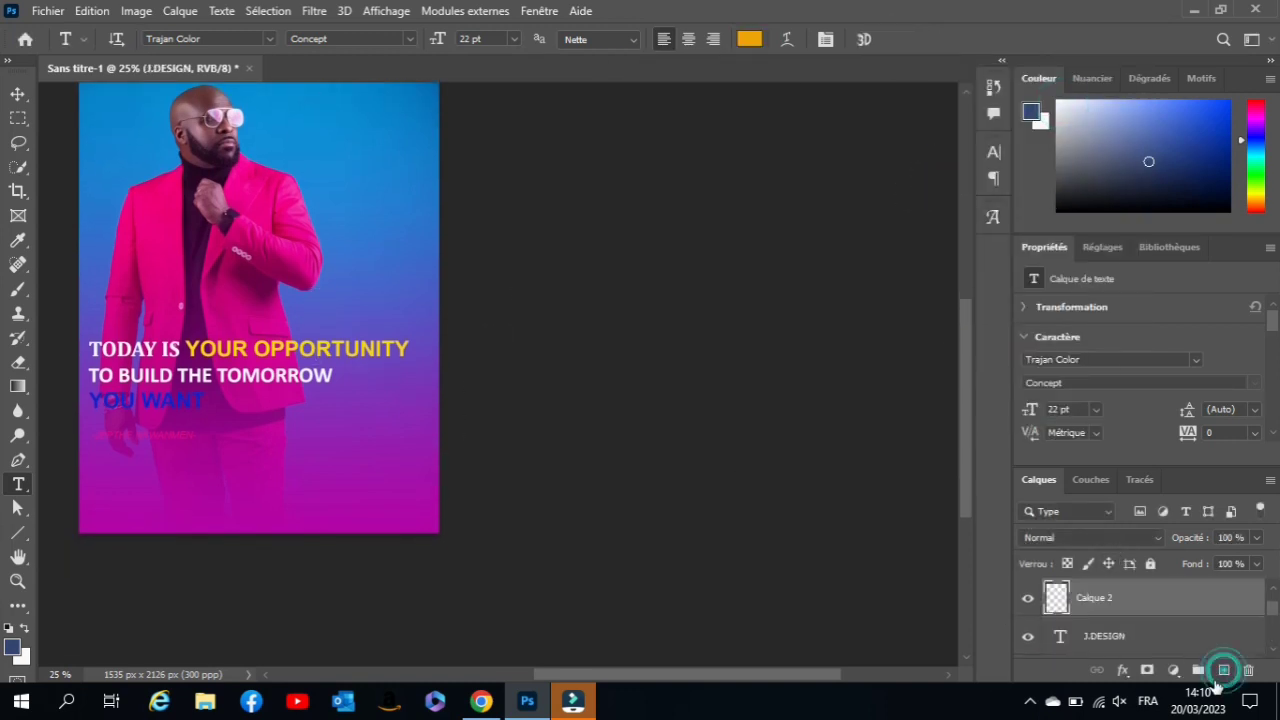
left_click(47, 10)
left_click(134, 358)
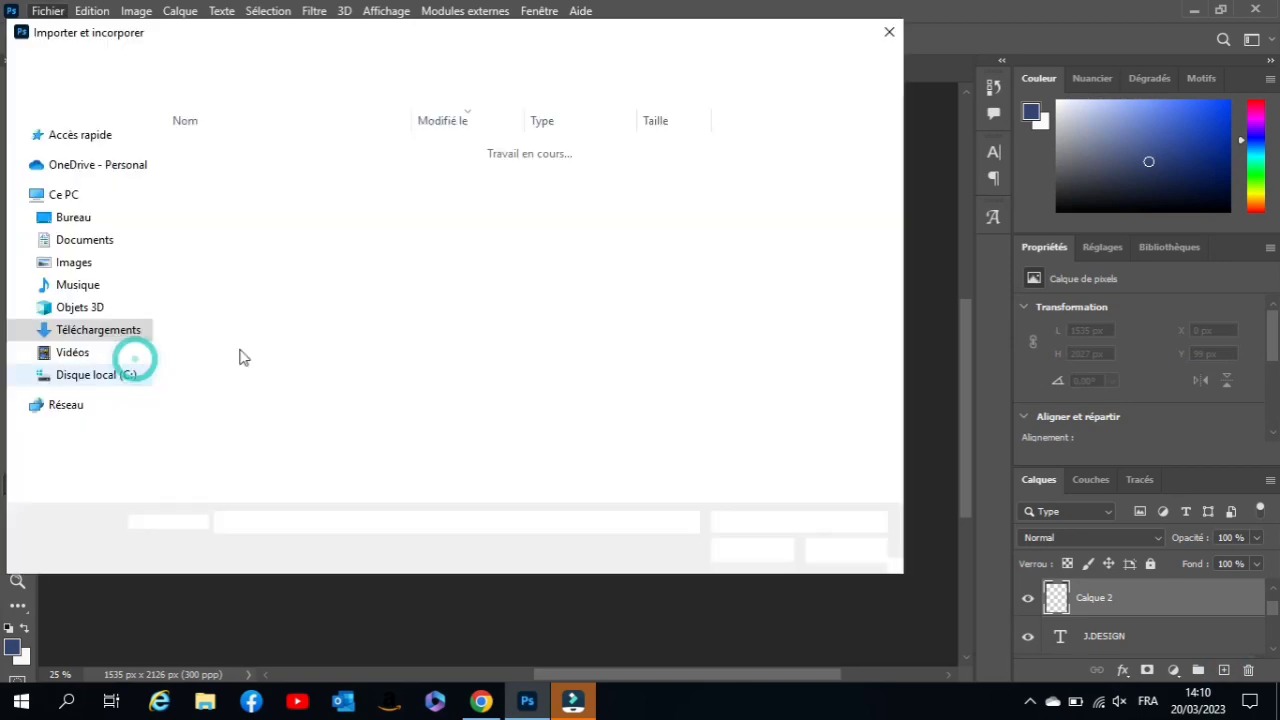
double_click(240, 192)
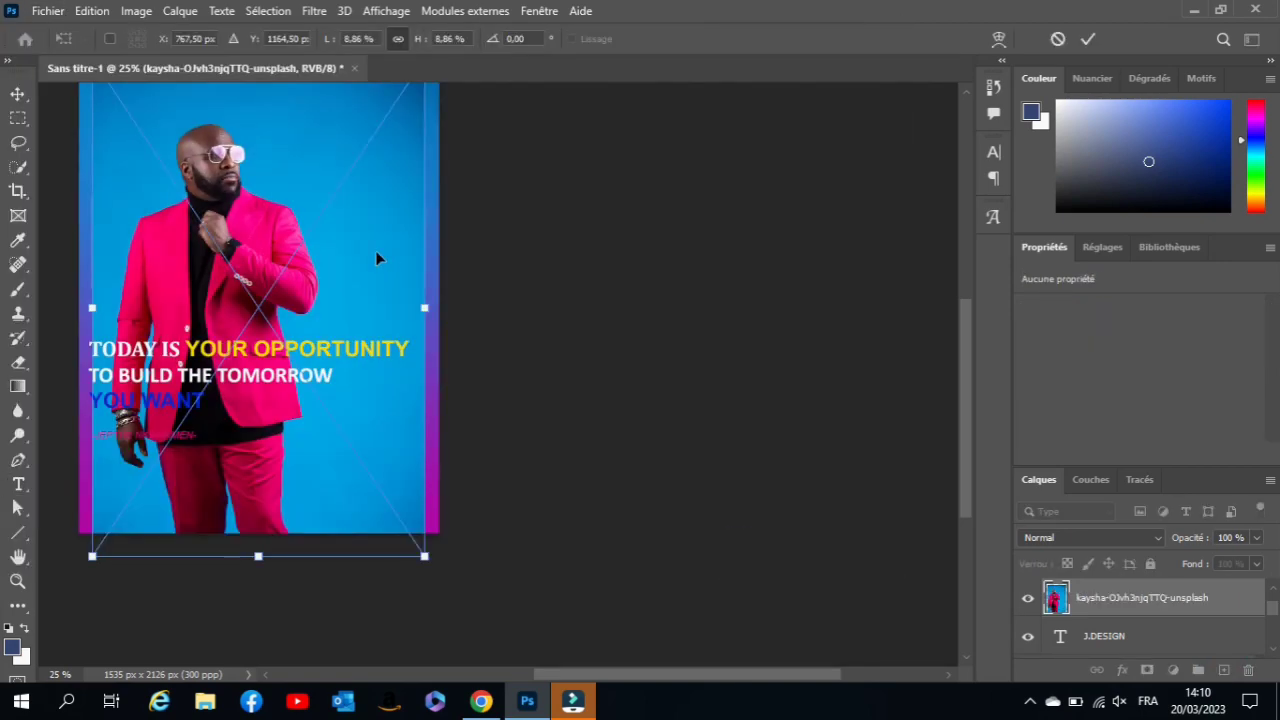
key("Return")
Place the rayul photo of the man sitting in the round wall opening
left_click(47, 10)
left_click(110, 400)
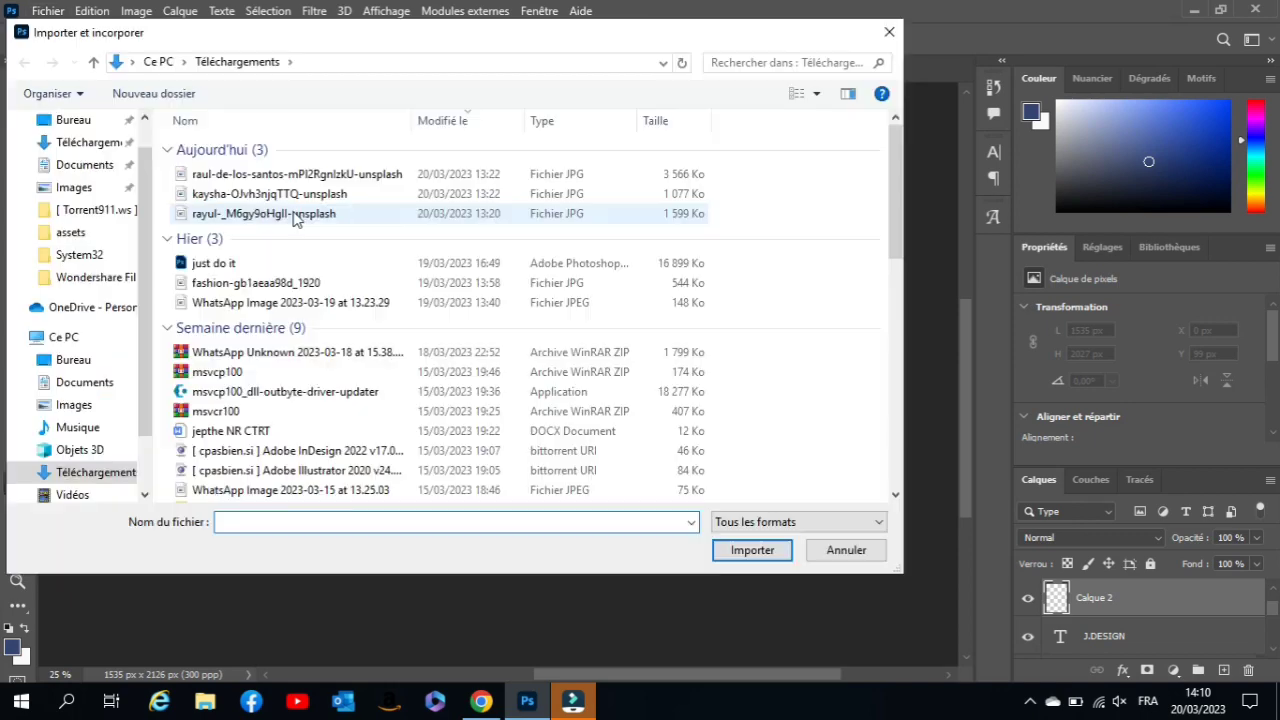
double_click(294, 216)
key("Return")
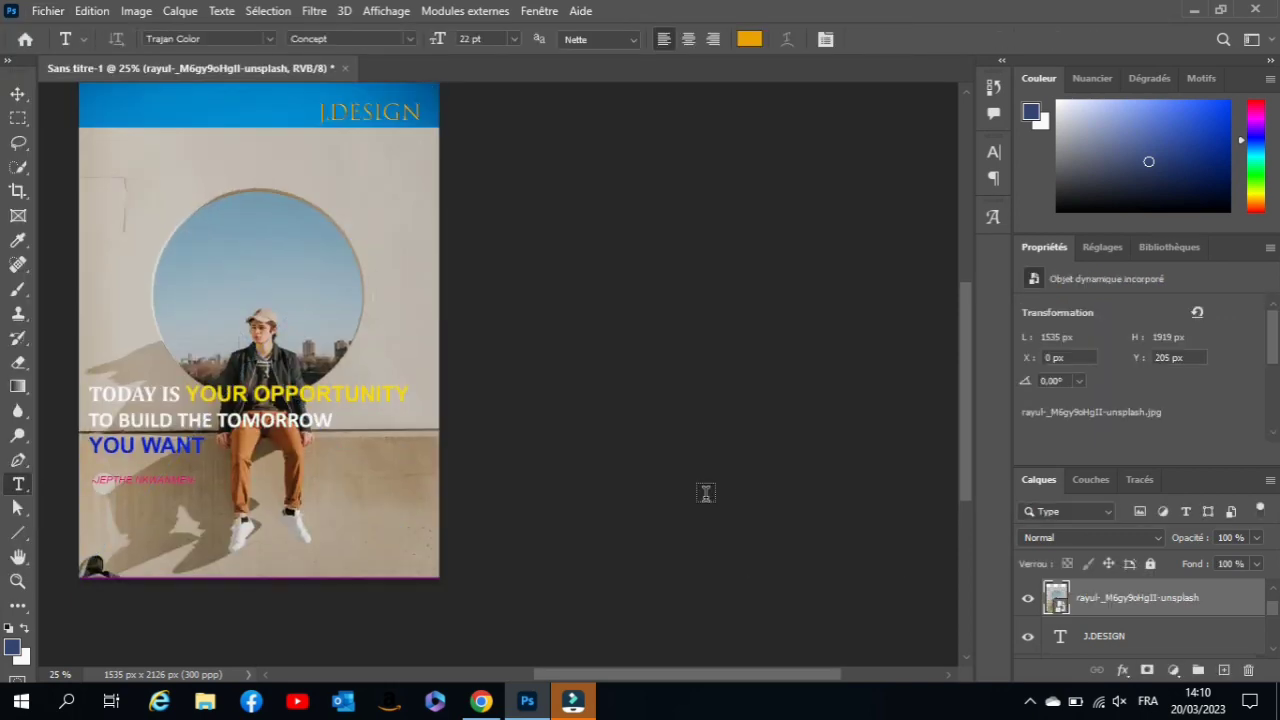
Remove the stray LOREM placeholder text layer created beside the logo
left_click(366, 178)
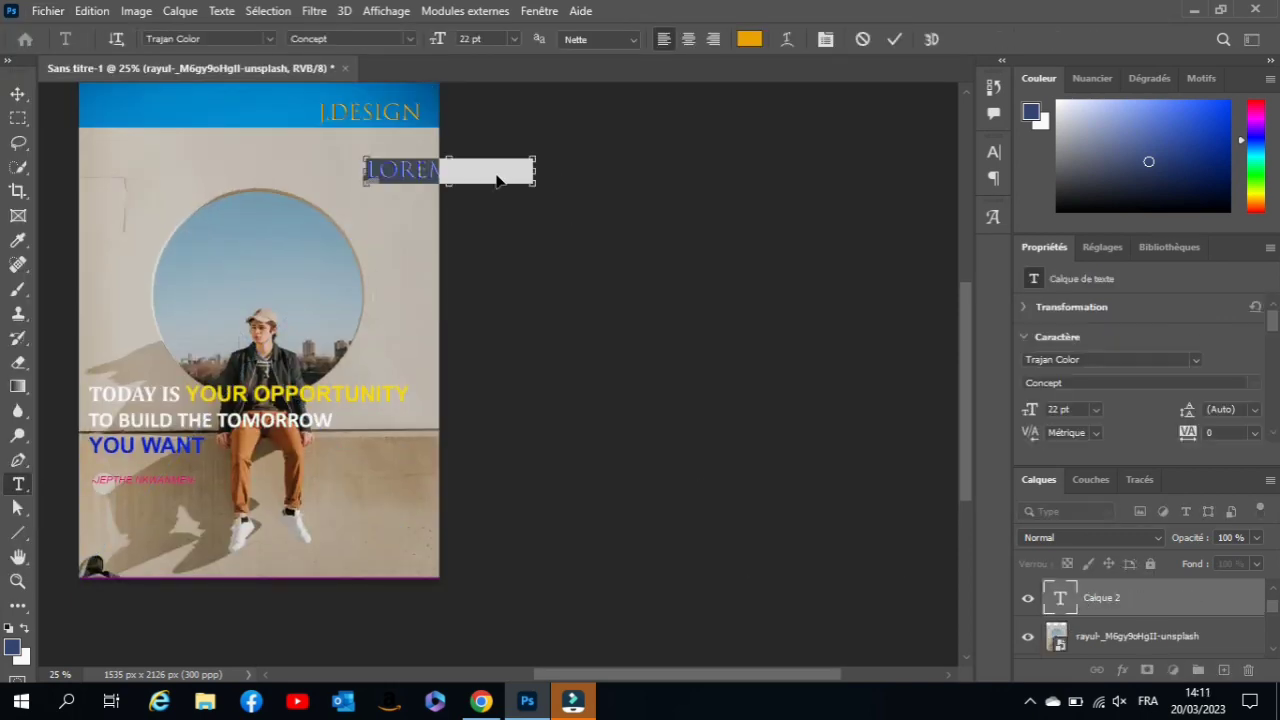
key("Escape")
key("ctrl+z")
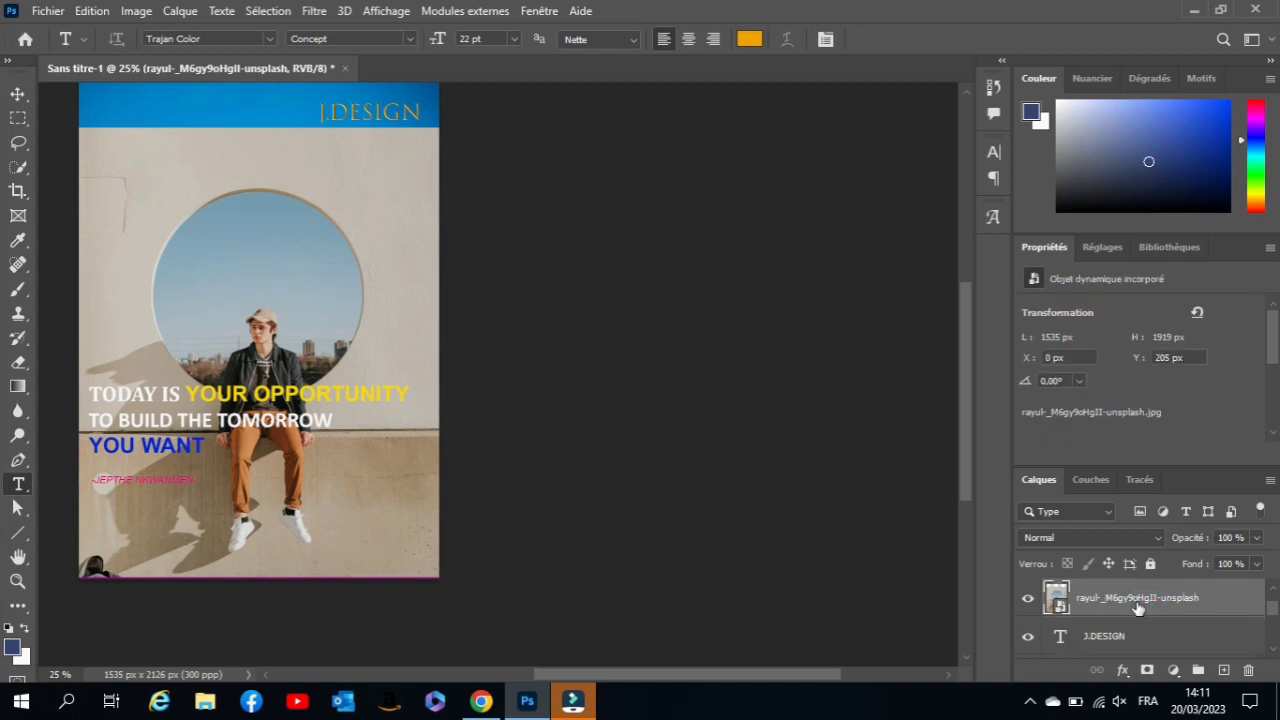
scroll(1137, 607, "down", 2)
Move the magenta Color Overlay to rayul, hide kaysha, and stretch rayul to the canvas top
mouse_move(1140, 665)
left_mouse_down()
mouse_move(1158, 598)
mouse_move(1150, 648)
left_mouse_up()
left_click(1028, 638)
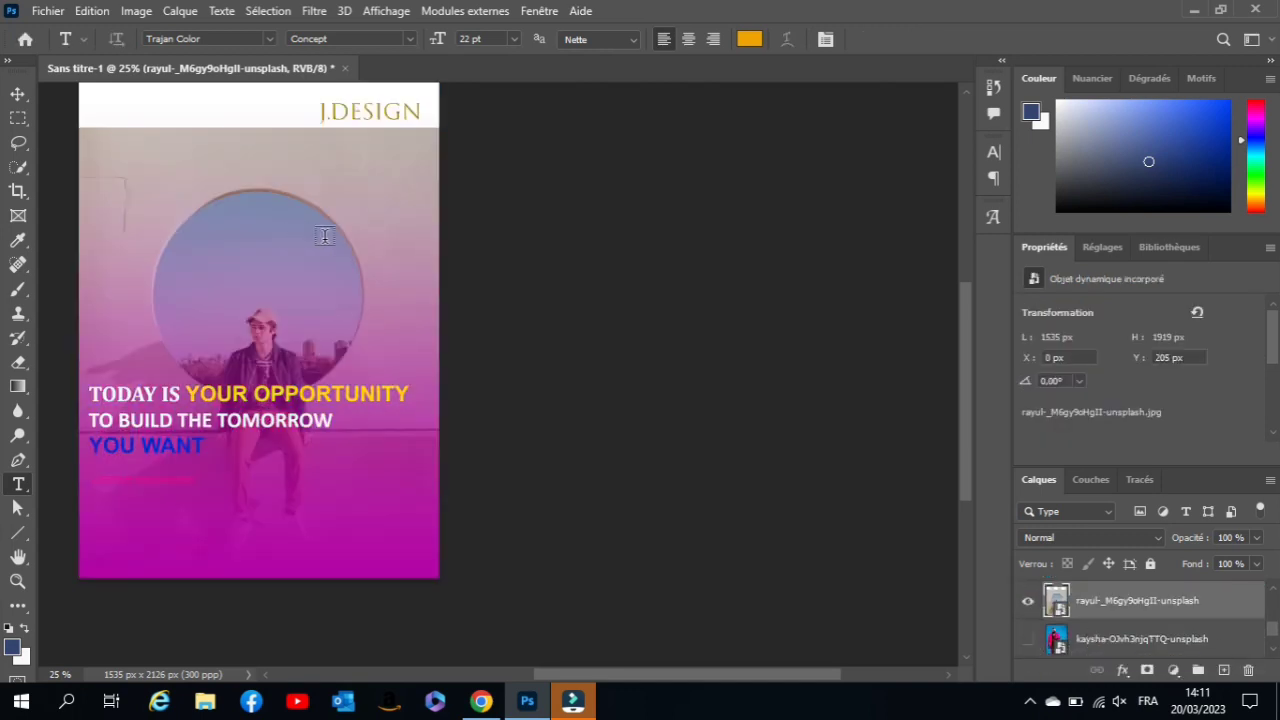
key("ctrl+t")
left_click_drag(260, 128, 260, 87)
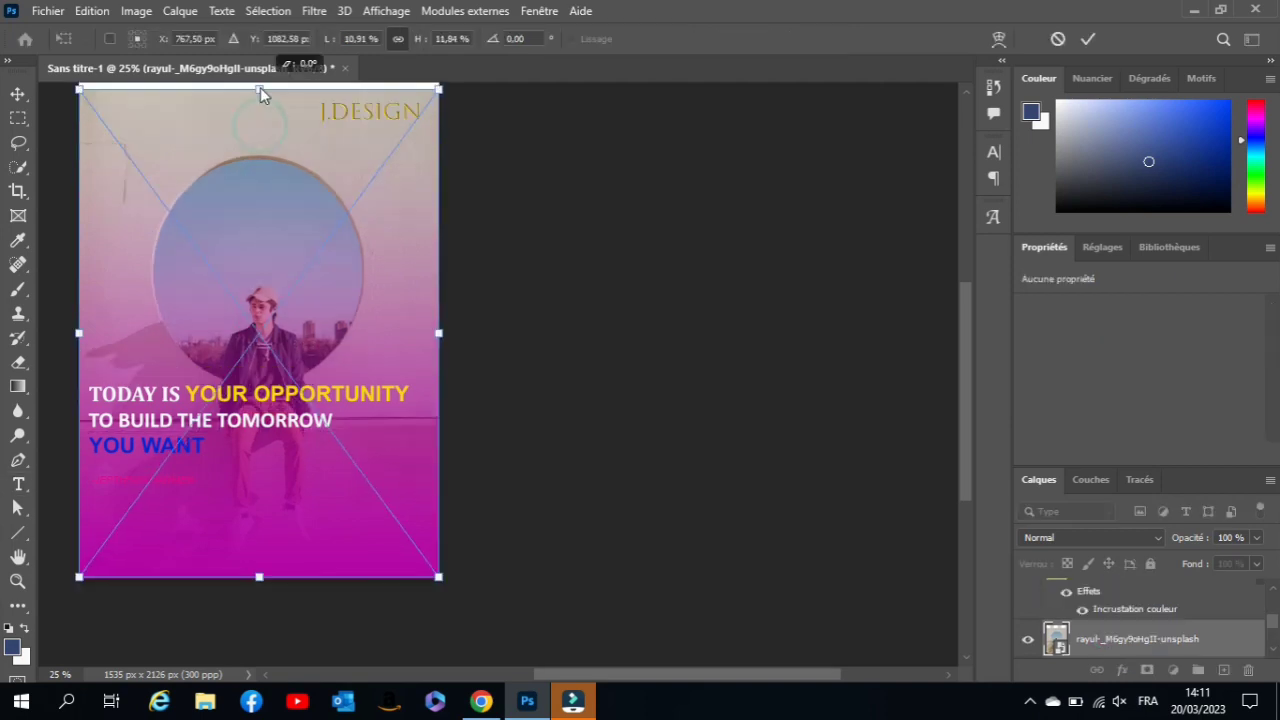
key("Return")
Open the quote text layer for editing and adjust the Layers panel view
double_click(1060, 597)
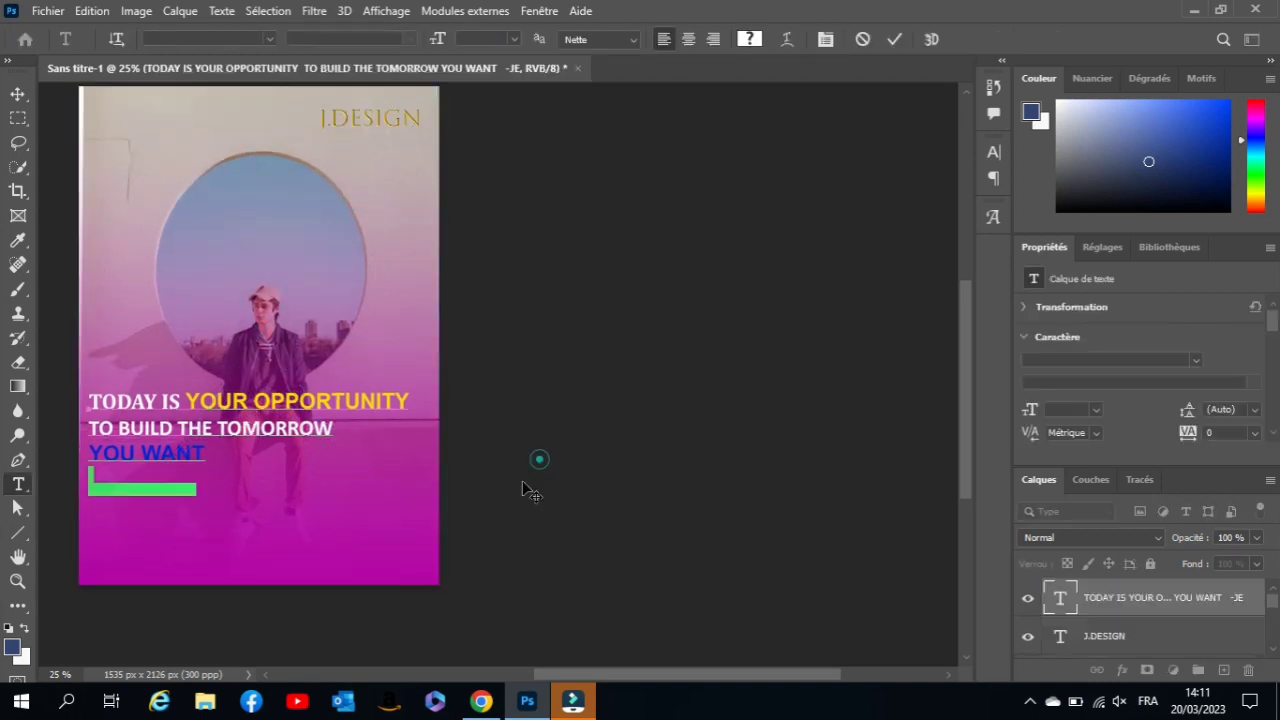
scroll(280, 398, "up", 2)
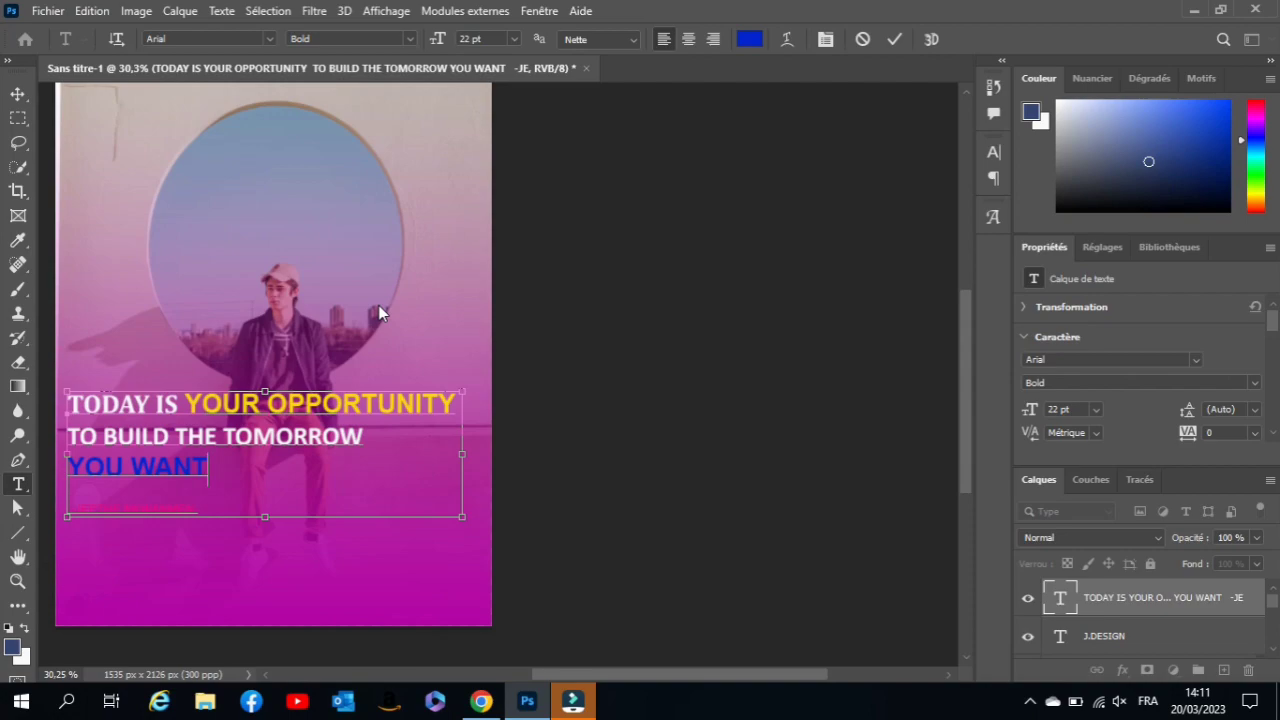
left_click_drag(663, 673, 590, 688)
scroll(600, 560, "up", 2)
scroll(643, 497, "up", 2)
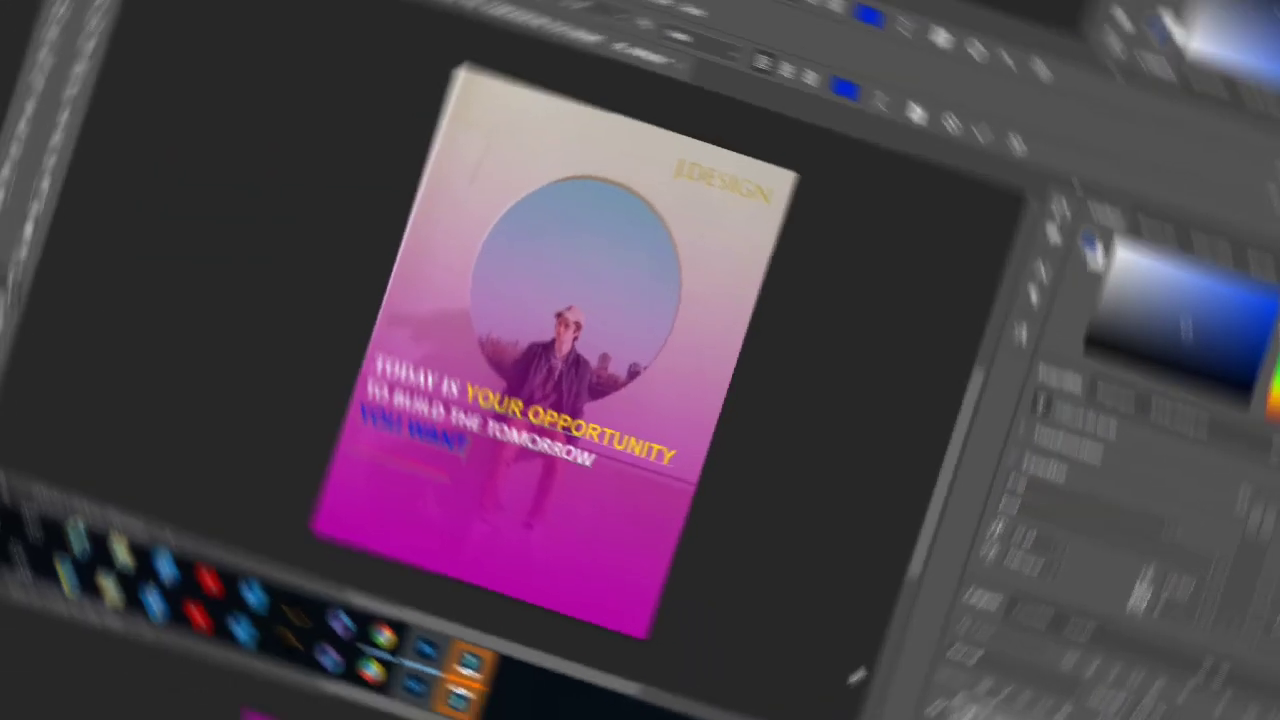